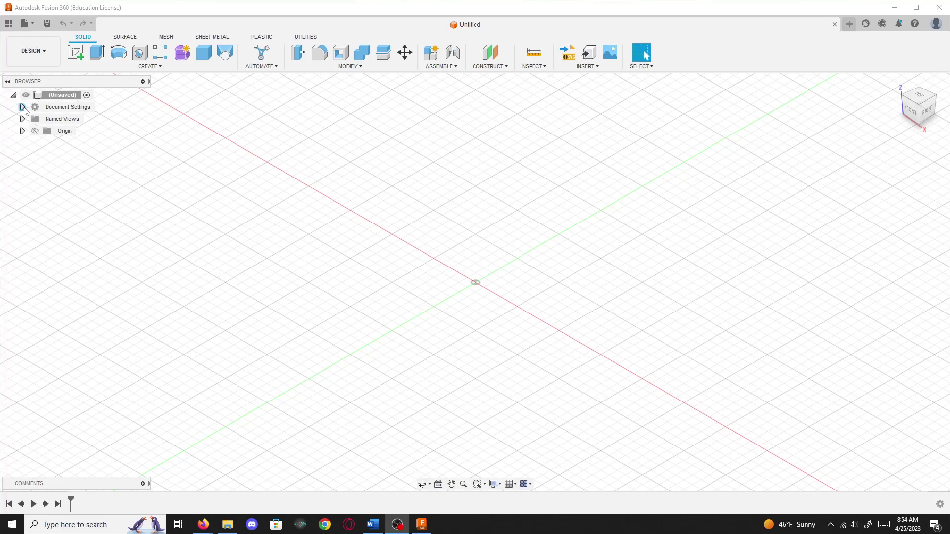
Change the document's active units from the document settings to Inch
{"action": "left_click", "coordinate": [22, 107]}
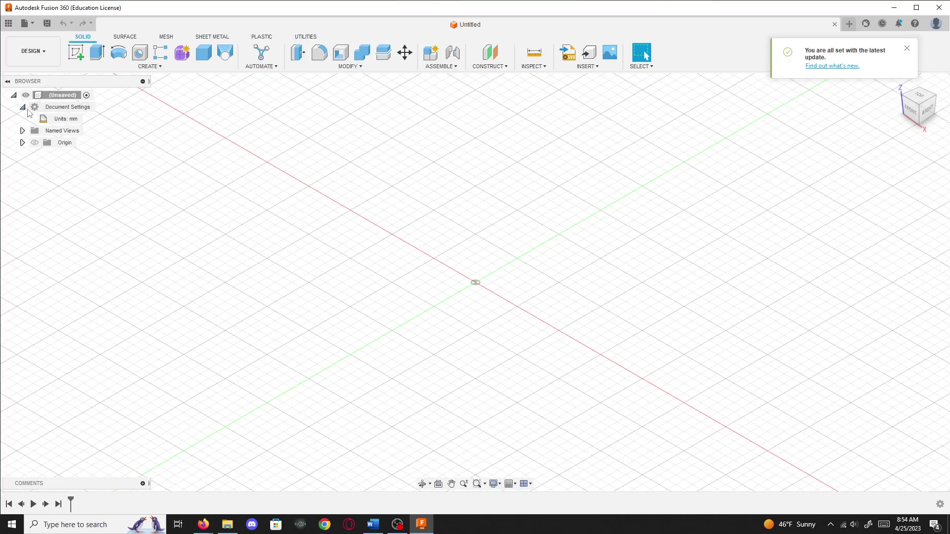
{"action": "mouse_move", "coordinate": [60, 120]}
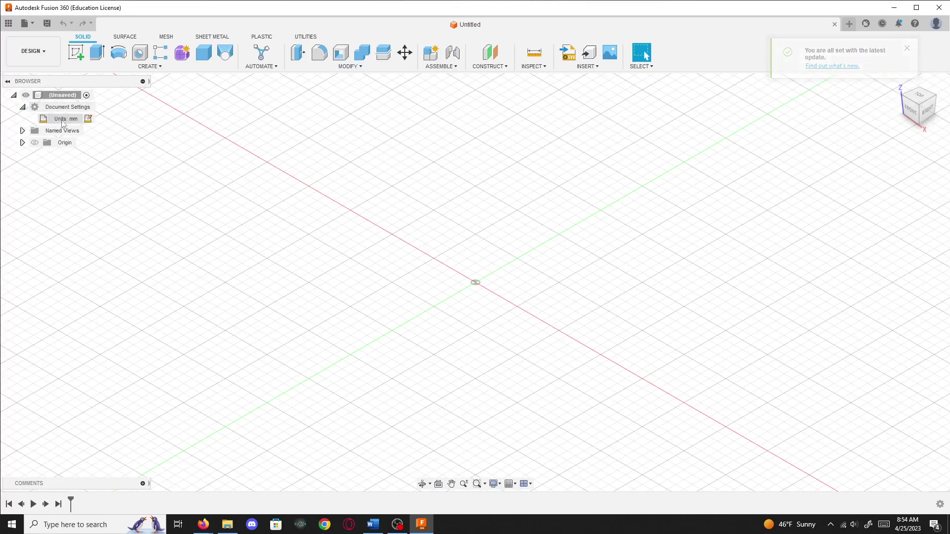
{"action": "left_click", "coordinate": [88, 118]}
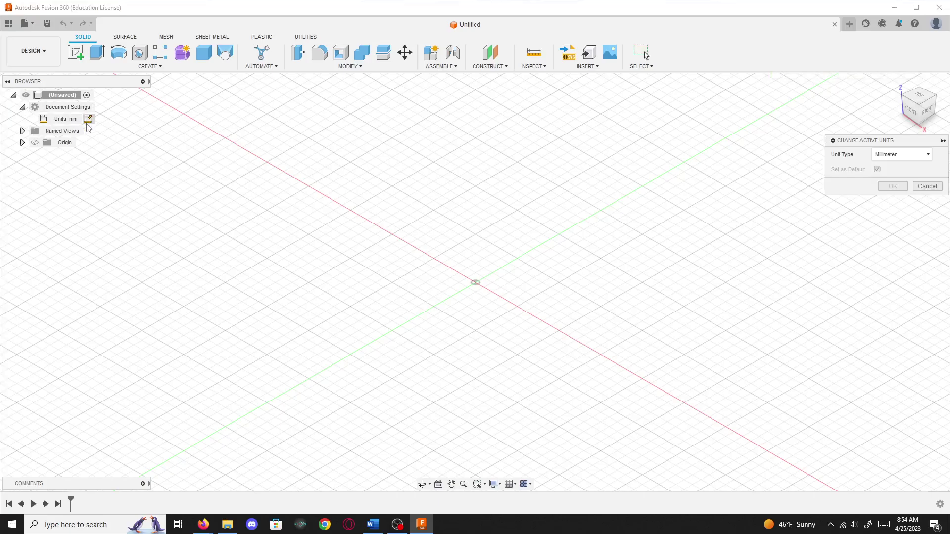
{"action": "left_click_drag", "start_coordinate": [870, 144], "coordinate": [767, 141]}
{"action": "left_click", "coordinate": [796, 159]}
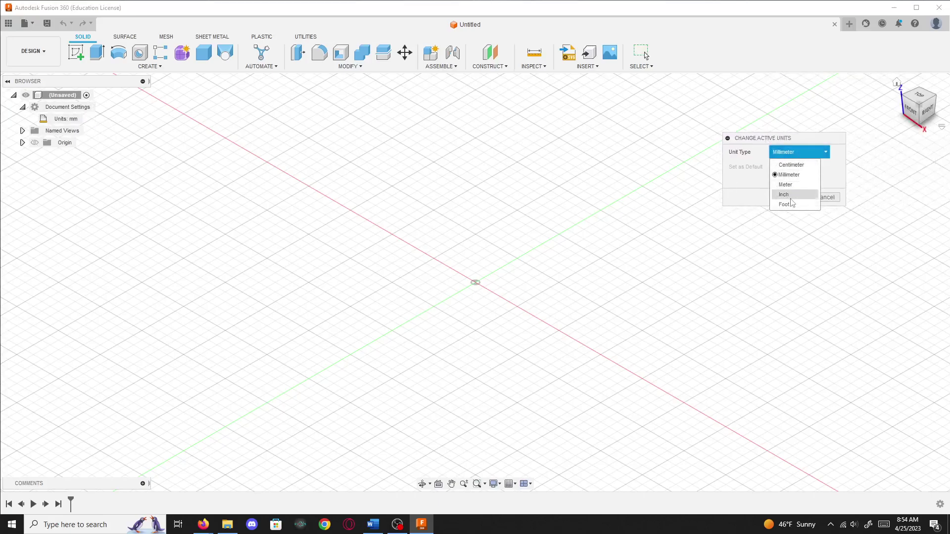
{"action": "left_click", "coordinate": [788, 195]}
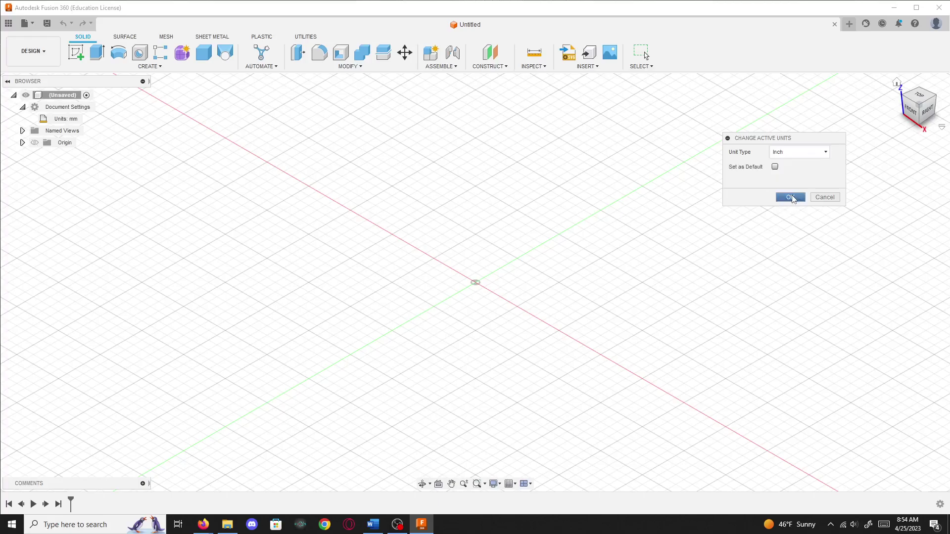
{"action": "left_click", "coordinate": [791, 198]}
{"action": "left_click", "coordinate": [72, 55]}
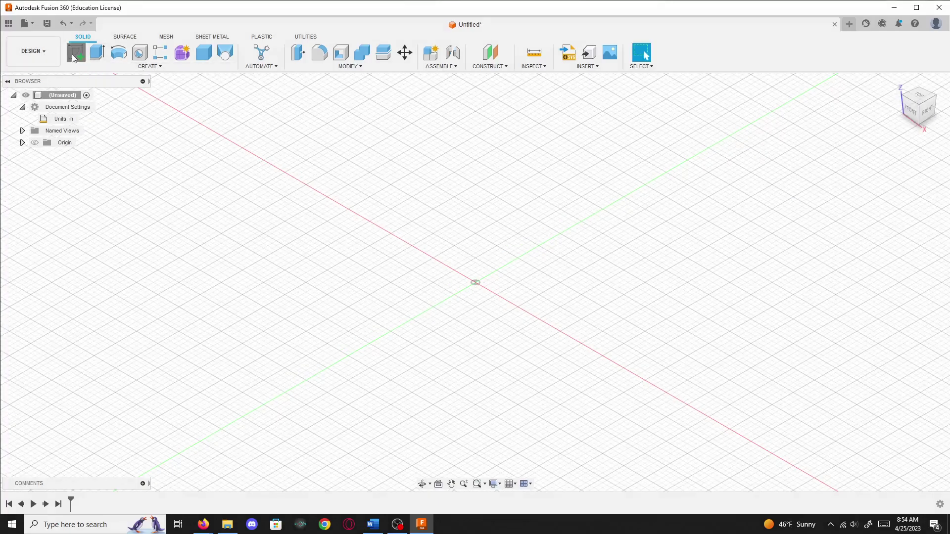
{"action": "left_click", "coordinate": [491, 364]}
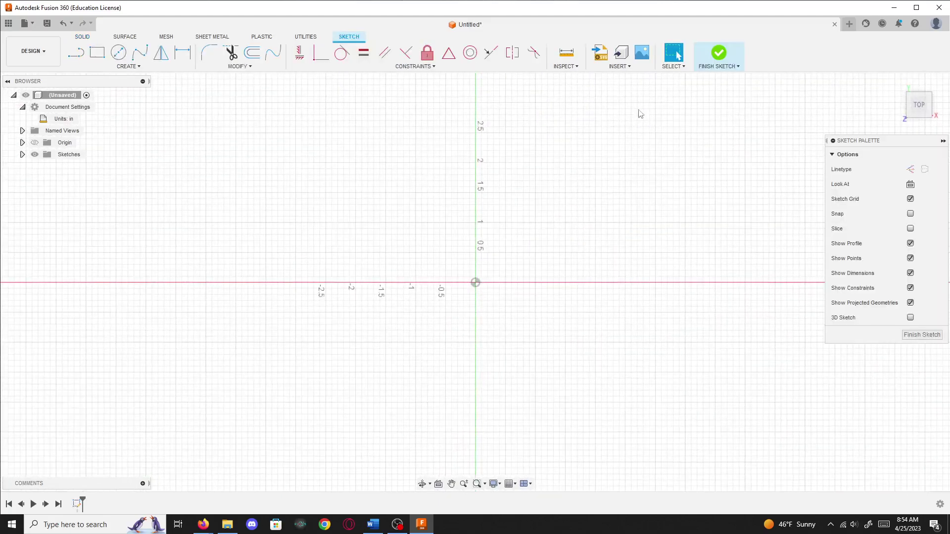
{"action": "left_click", "coordinate": [718, 53]}
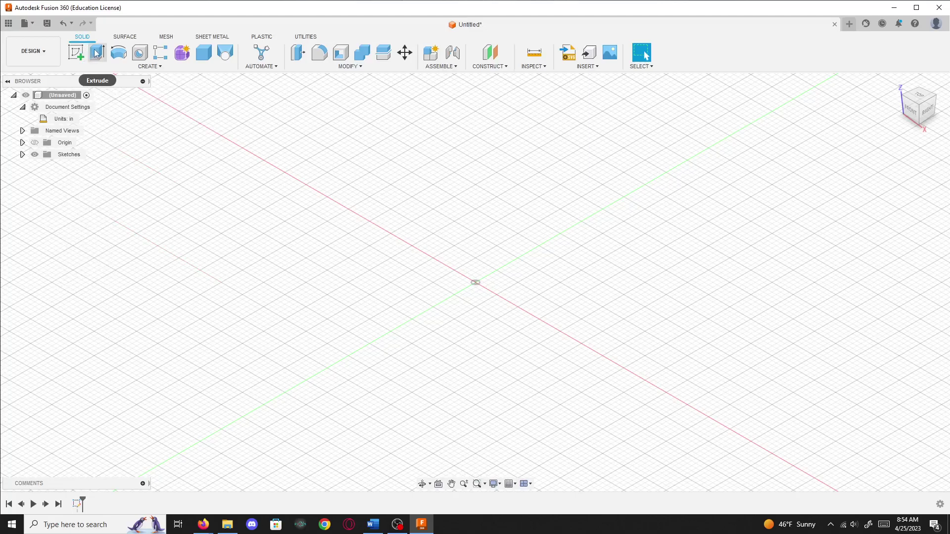
Sketch a two-point rectangle 32 in wide and 23 in high on the horizontal XY plane and finish the sketch
{"action": "left_click", "coordinate": [77, 52]}
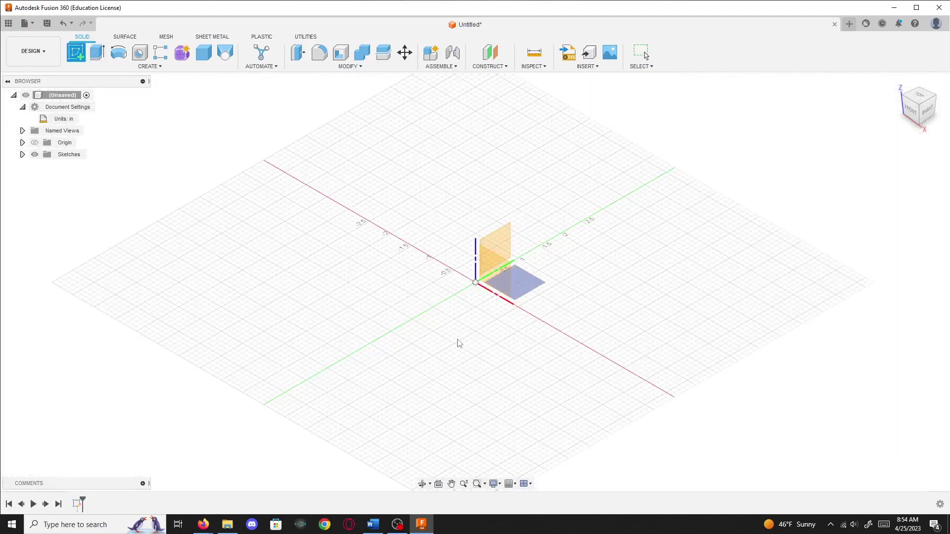
{"action": "left_click", "coordinate": [536, 283]}
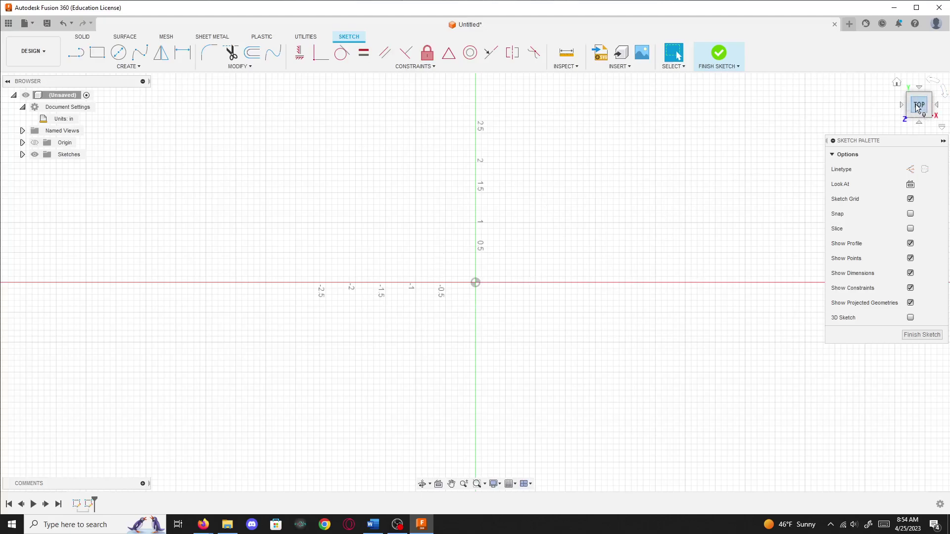
{"action": "scroll", "coordinate": [447, 306], "scroll_direction": "down", "scroll_amount": 4}
{"action": "mouse_move", "coordinate": [495, 295]}
{"action": "middle_mouse_down"}
{"action": "mouse_move", "coordinate": [497, 316]}
{"action": "mouse_move", "coordinate": [572, 242]}
{"action": "middle_mouse_up"}
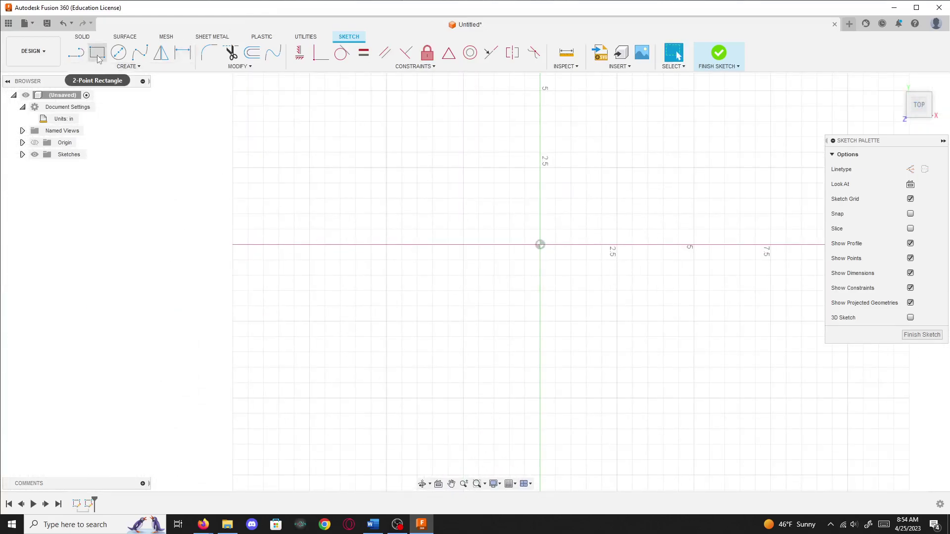
{"action": "left_click", "coordinate": [114, 69]}
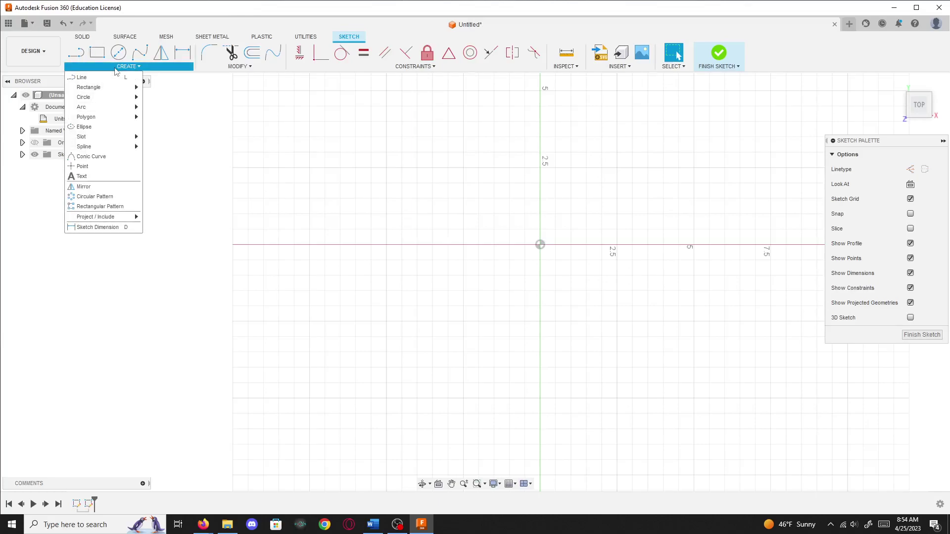
{"action": "mouse_move", "coordinate": [114, 87]}
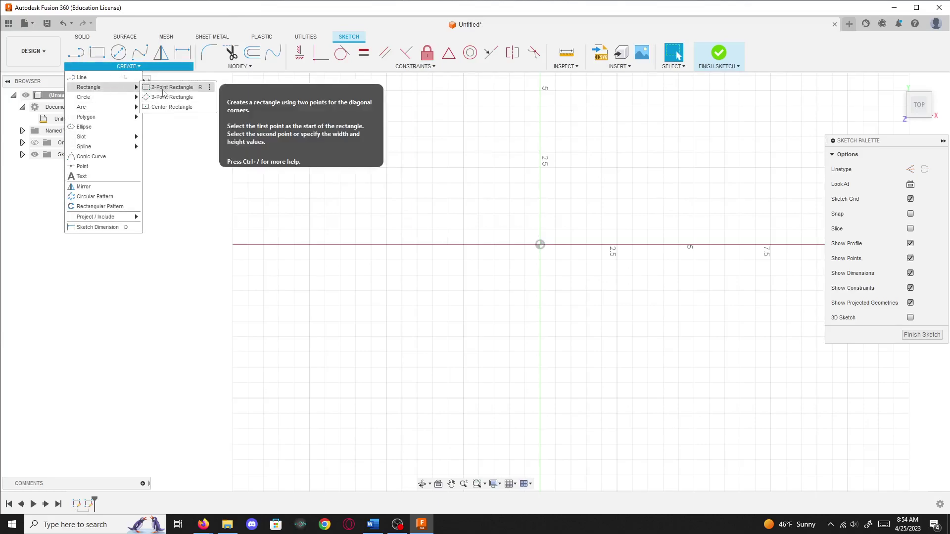
{"action": "left_click", "coordinate": [161, 88]}
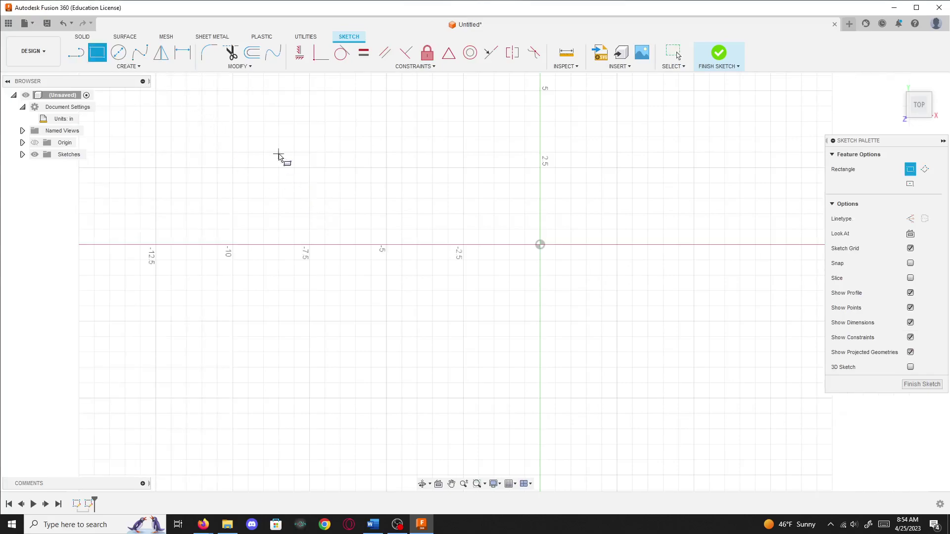
{"action": "left_click", "coordinate": [279, 155]}
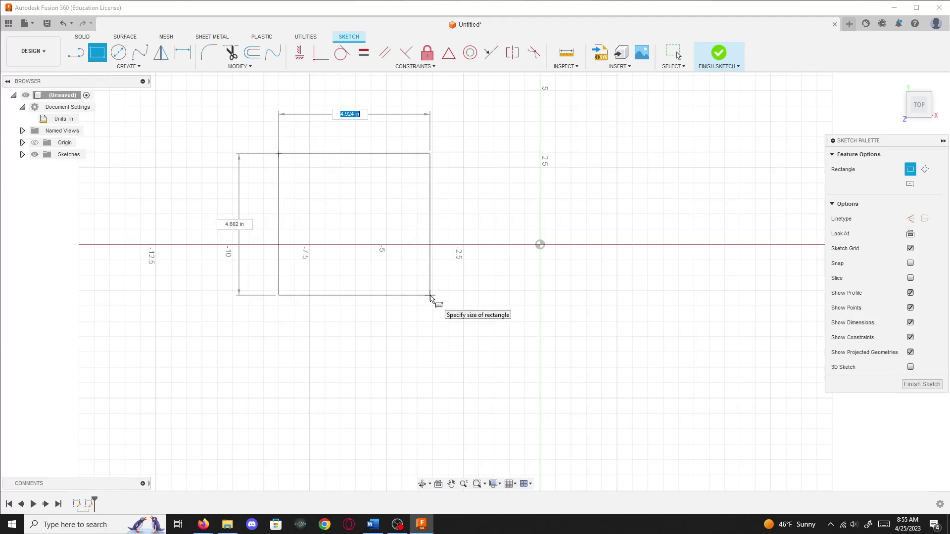
{"action": "key", "text": "Tab"}
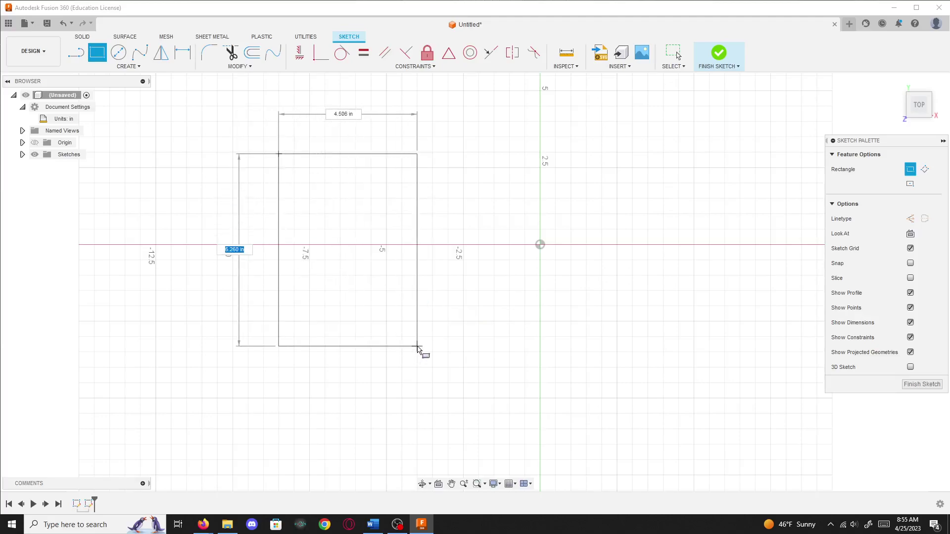
{"action": "type", "text": "23"}
{"action": "key", "text": "Tab"}
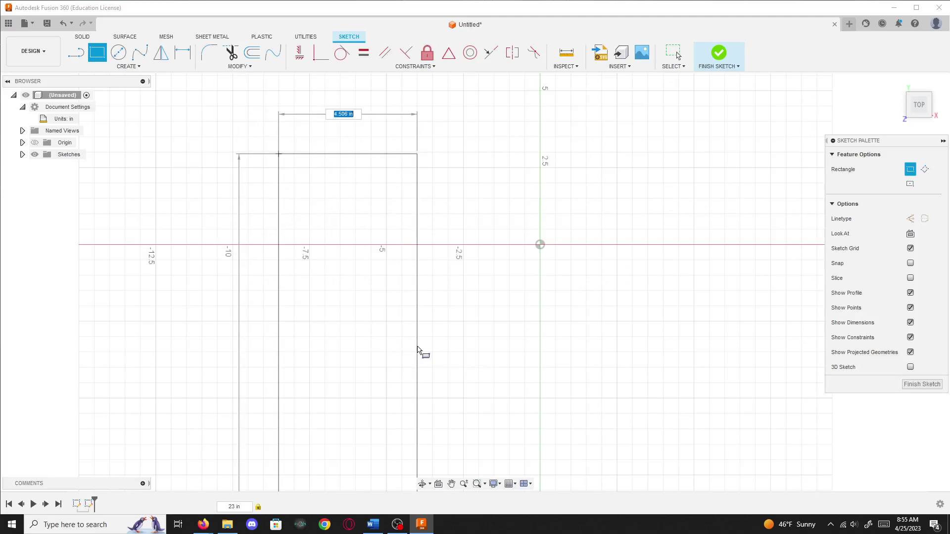
{"action": "type", "text": "32"}
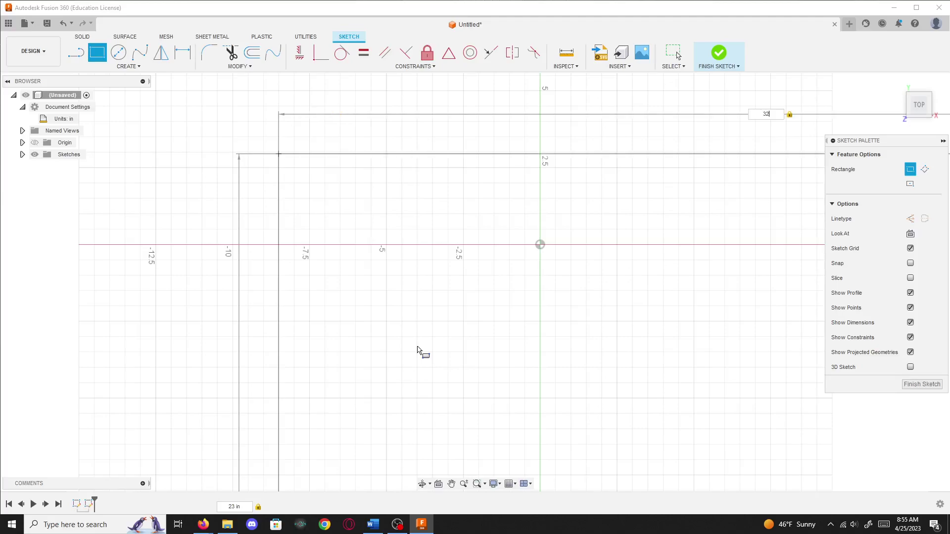
{"action": "scroll", "coordinate": [459, 343], "scroll_direction": "down", "scroll_amount": 5}
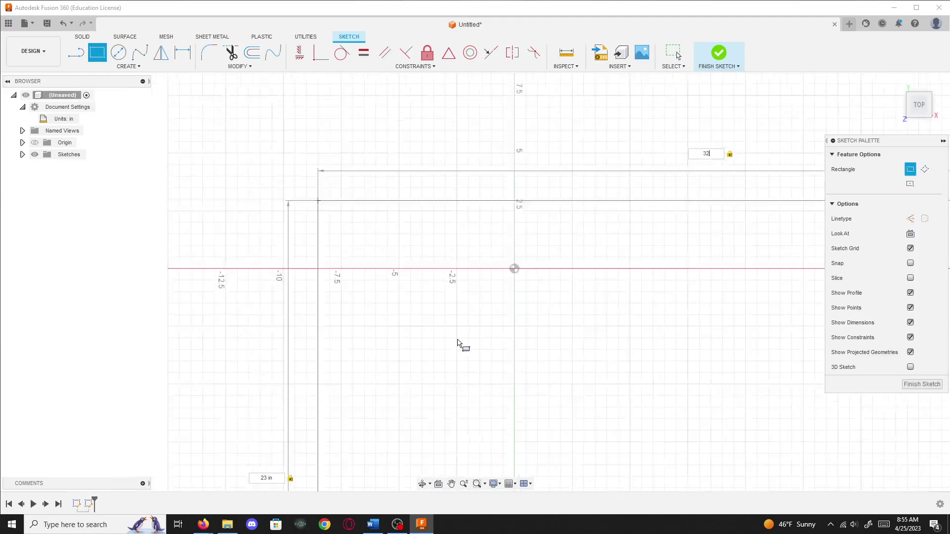
{"action": "mouse_move", "coordinate": [459, 343]}
{"action": "middle_mouse_down"}
{"action": "mouse_move", "coordinate": [396, 227]}
{"action": "mouse_move", "coordinate": [365, 99]}
{"action": "middle_mouse_up"}
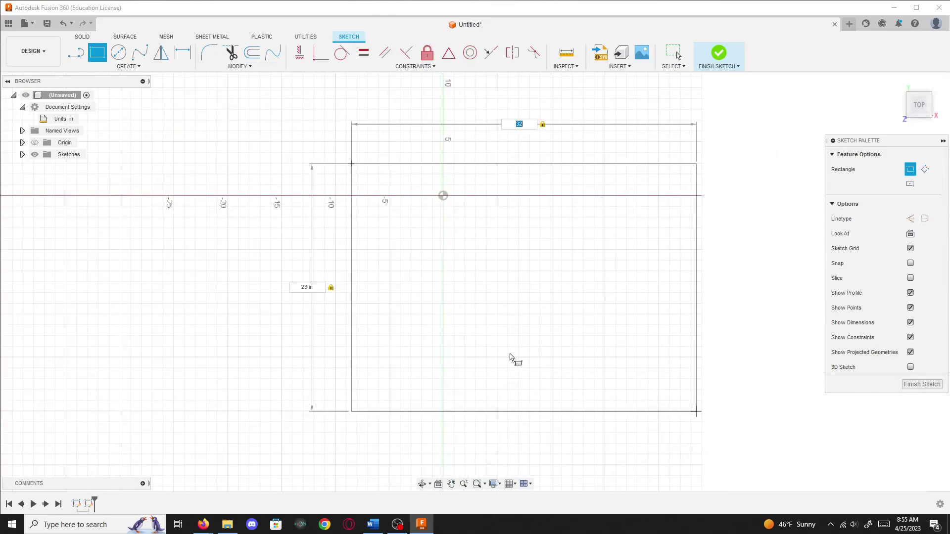
{"action": "left_click", "coordinate": [615, 286]}
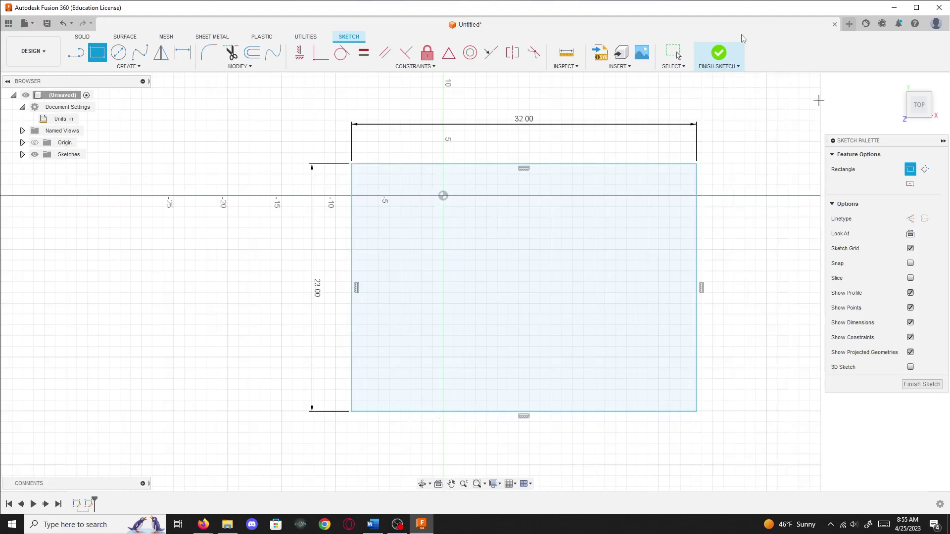
{"action": "left_click", "coordinate": [719, 53]}
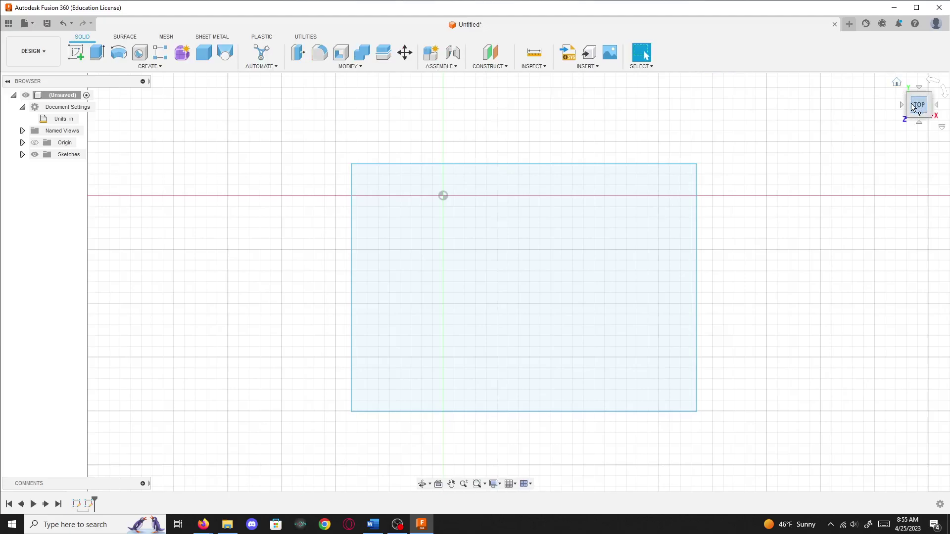
Extrude the rectangle profile upward 36 in as a new component
{"action": "left_click", "coordinate": [898, 84]}
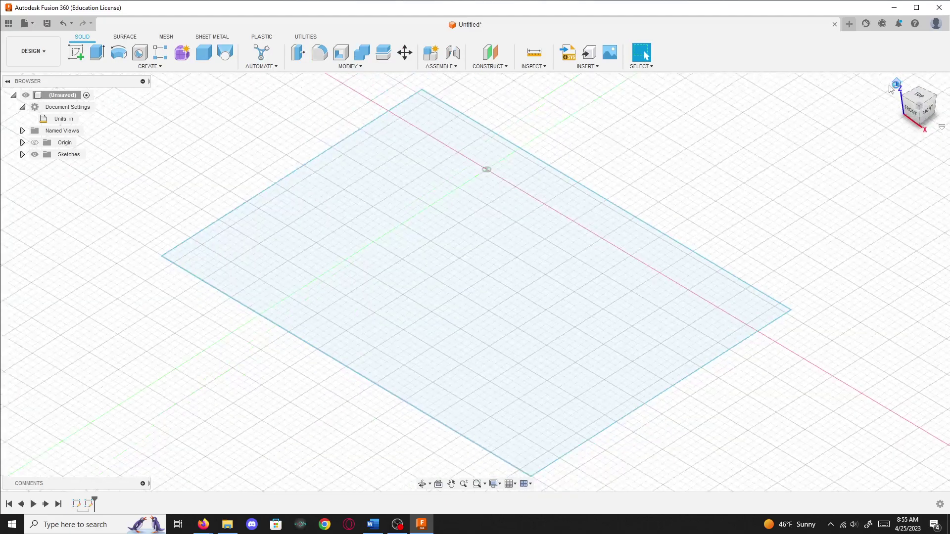
{"action": "scroll", "coordinate": [583, 295], "scroll_direction": "down", "scroll_amount": 3}
{"action": "middle_click_drag", "start_coordinate": [583, 297], "coordinate": [598, 274]}
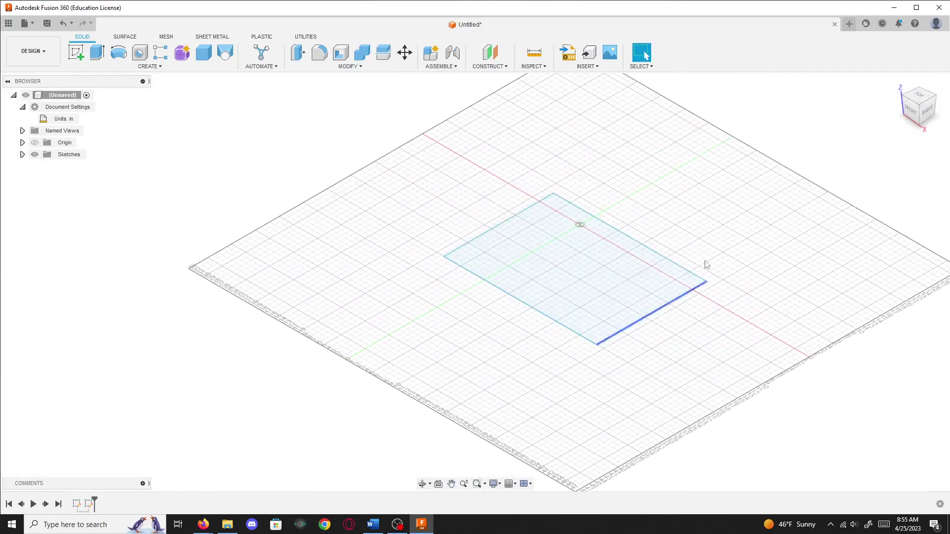
{"action": "left_click", "coordinate": [103, 51]}
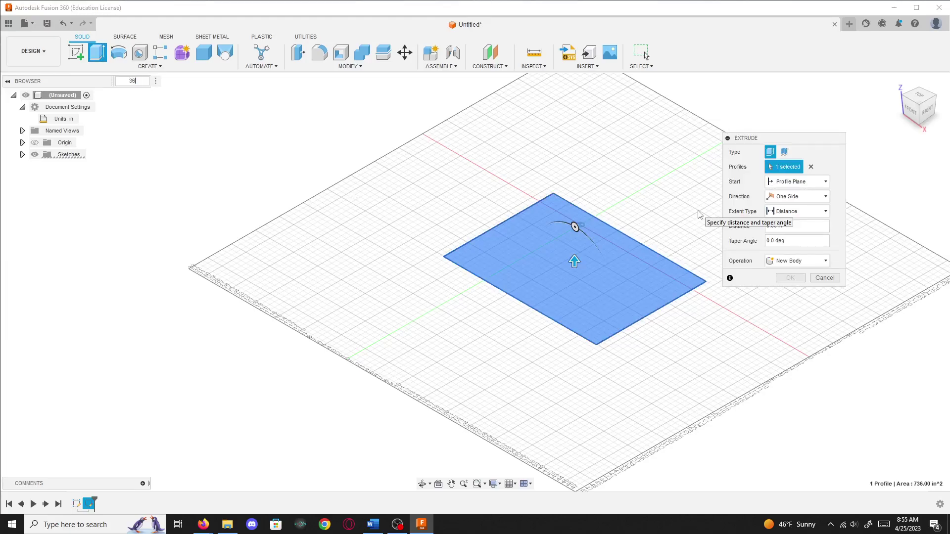
{"action": "type", "text": "36"}
{"action": "left_click", "coordinate": [816, 261]}
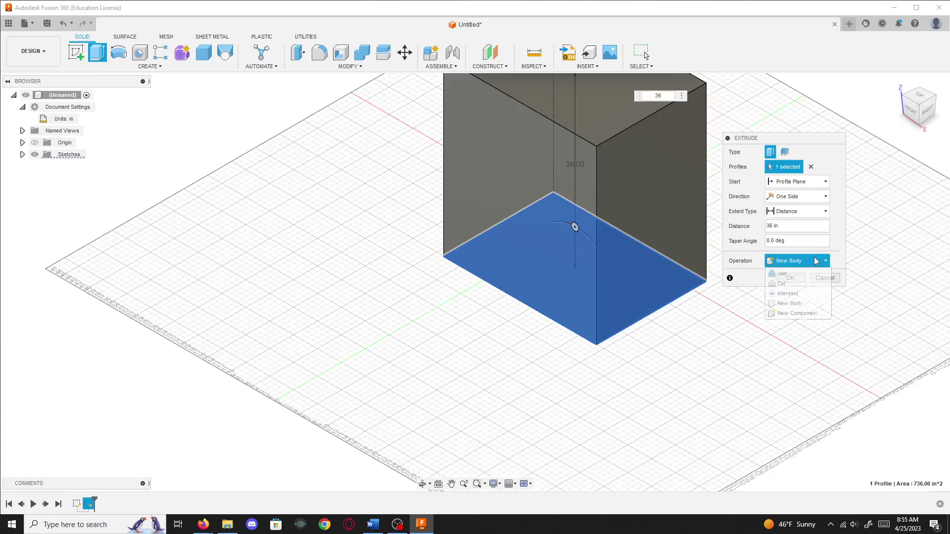
{"action": "left_click", "coordinate": [781, 313]}
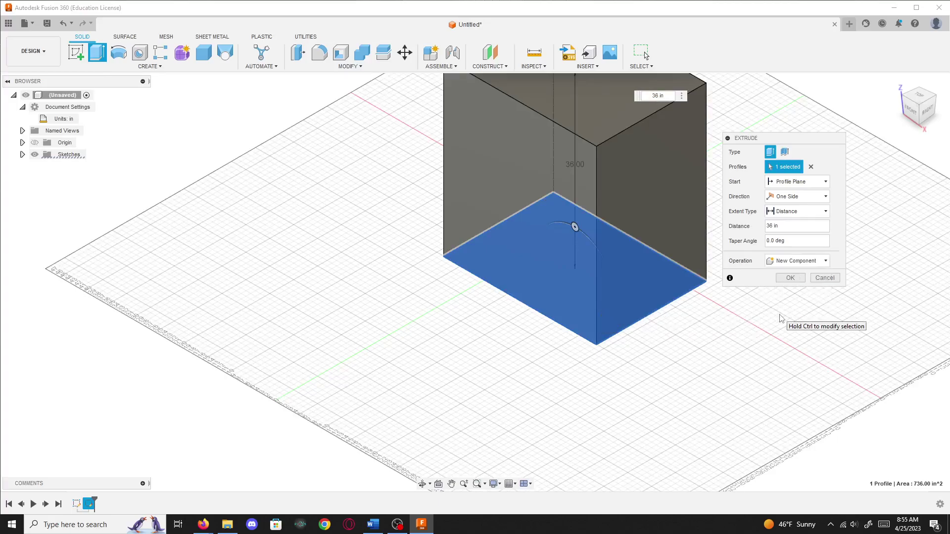
{"action": "left_click", "coordinate": [789, 278]}
{"action": "middle_click_drag", "start_coordinate": [743, 304], "coordinate": [800, 386]}
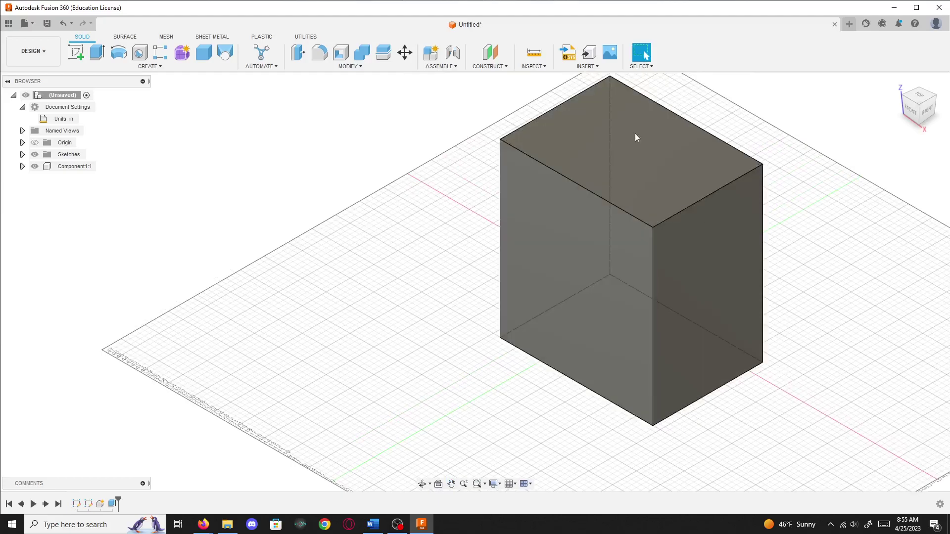
Start a sketch on the block's front face and draw a 4 in high rectangle across its full width along the bottom edge
{"action": "left_click", "coordinate": [75, 53]}
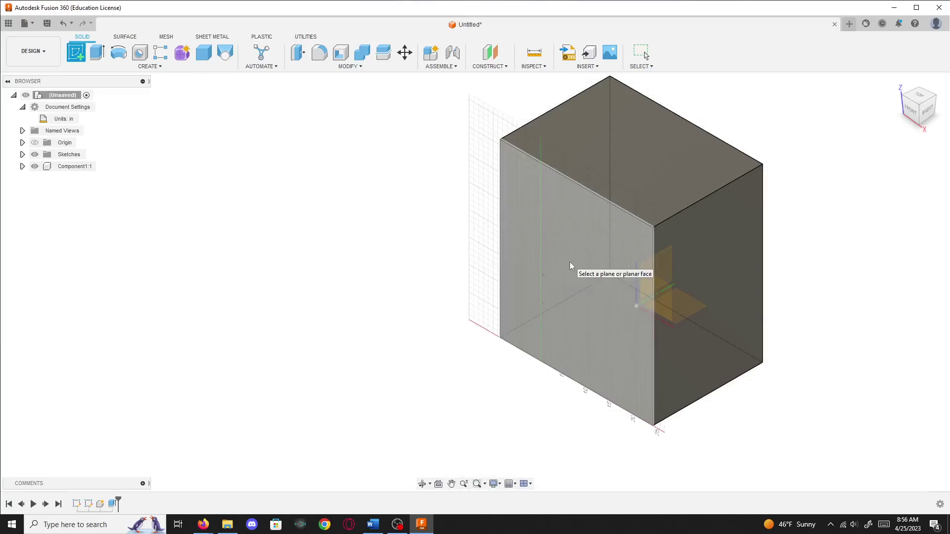
{"action": "left_click", "coordinate": [571, 266]}
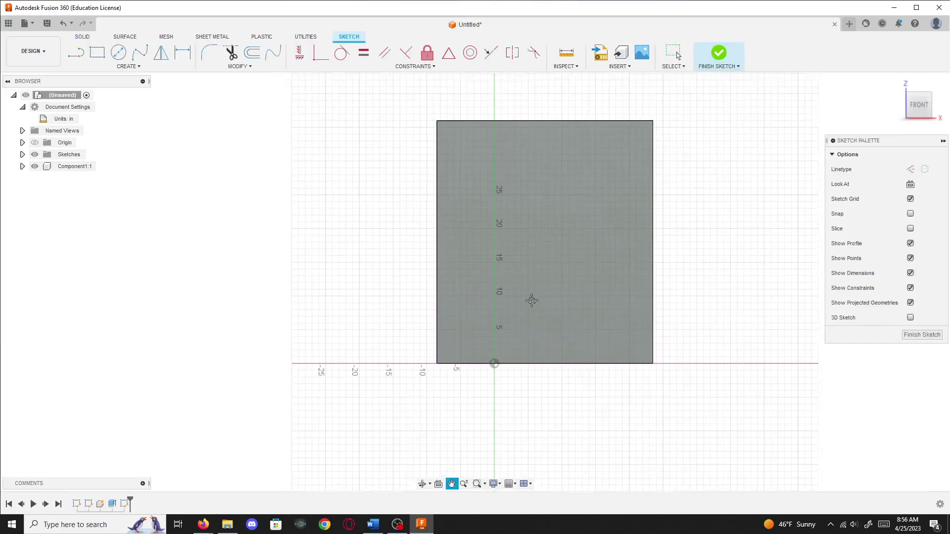
{"action": "left_click", "coordinate": [98, 53]}
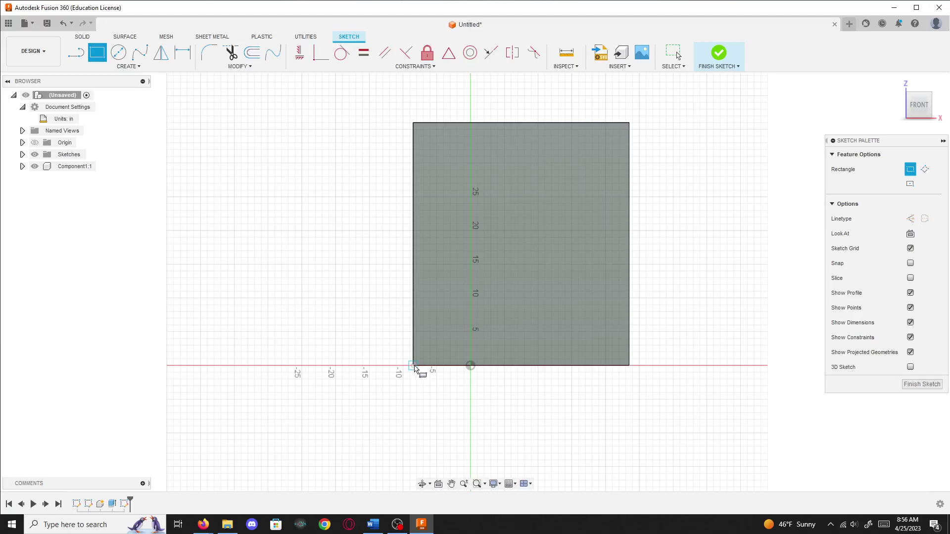
{"action": "left_click", "coordinate": [413, 365]}
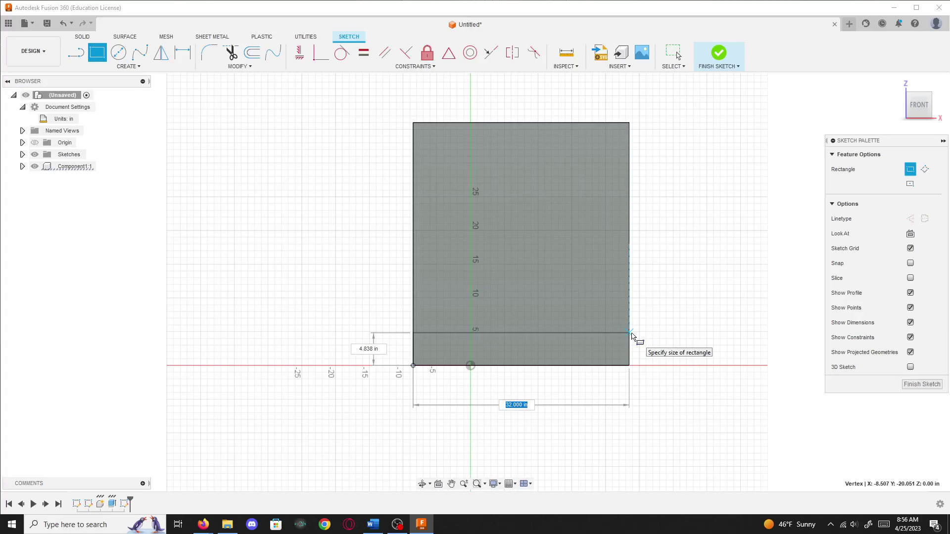
{"action": "key", "text": "Tab"}
{"action": "type", "text": "4"}
{"action": "key", "text": "Tab"}
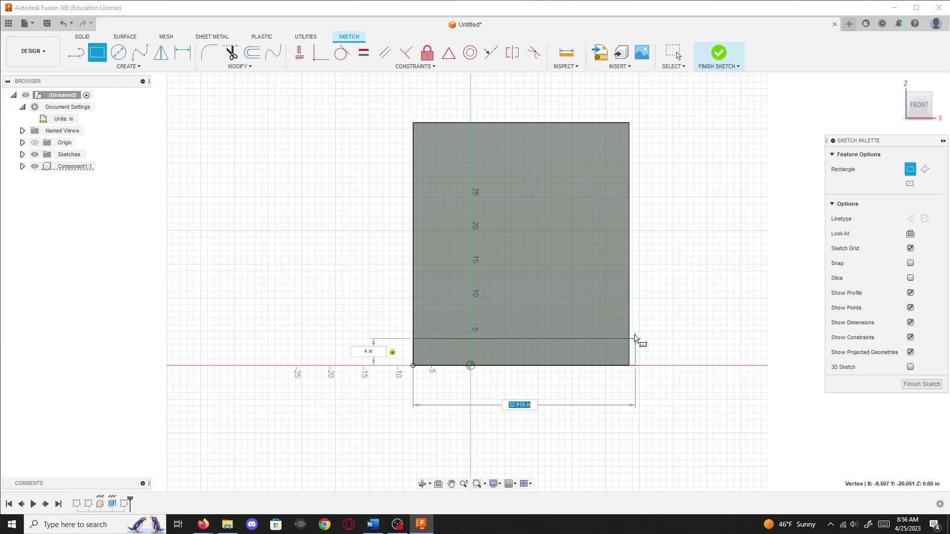
{"action": "left_click", "coordinate": [629, 338]}
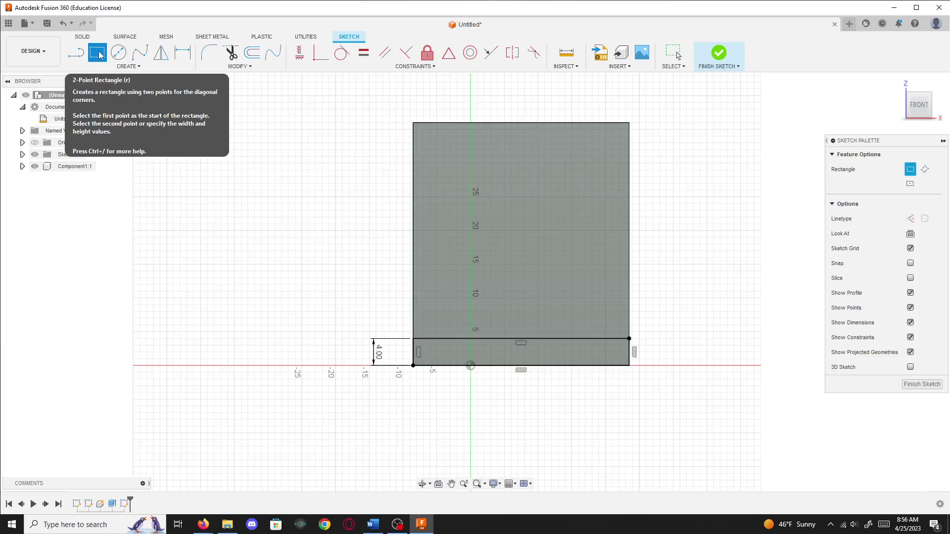
Draw a two-point rectangle covering the front face above the base strip and offset it 1 in inward
{"action": "left_click", "coordinate": [414, 123]}
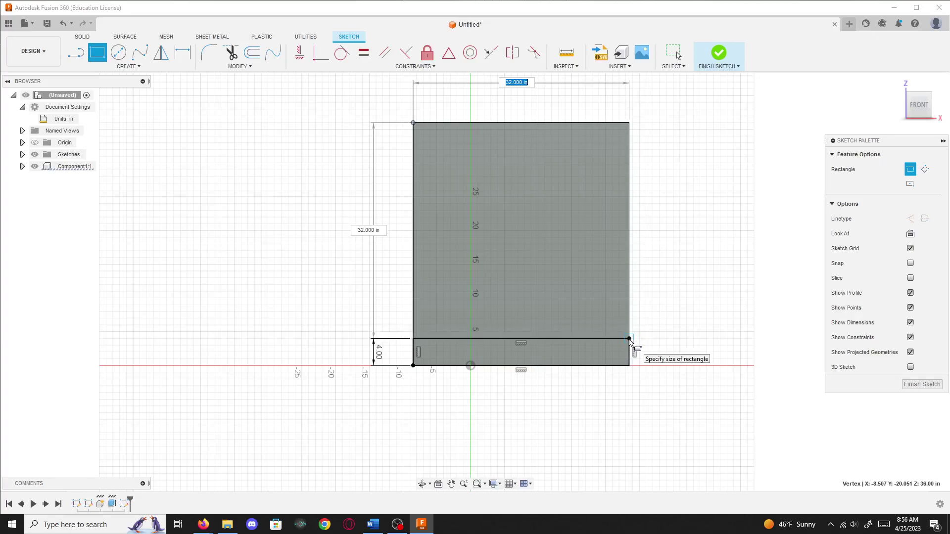
{"action": "left_click", "coordinate": [629, 340]}
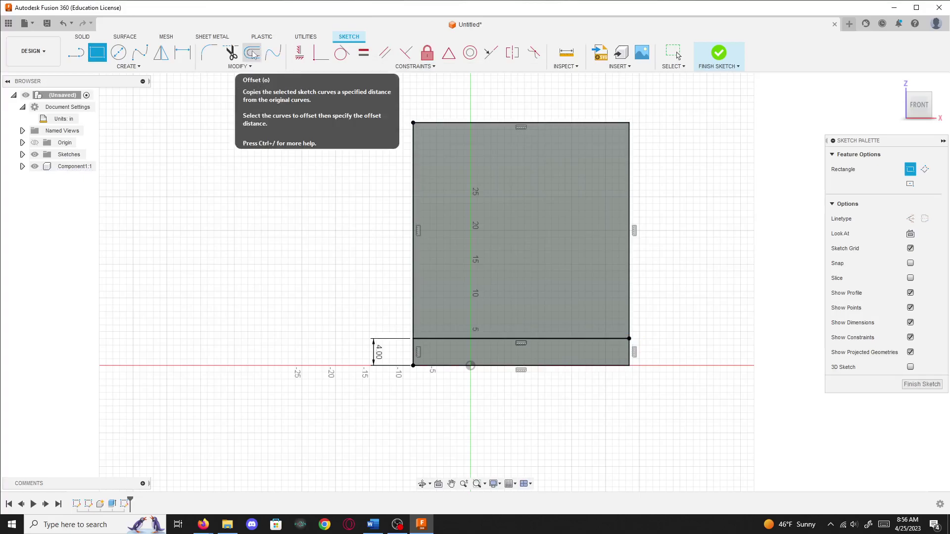
{"action": "left_click", "coordinate": [253, 68]}
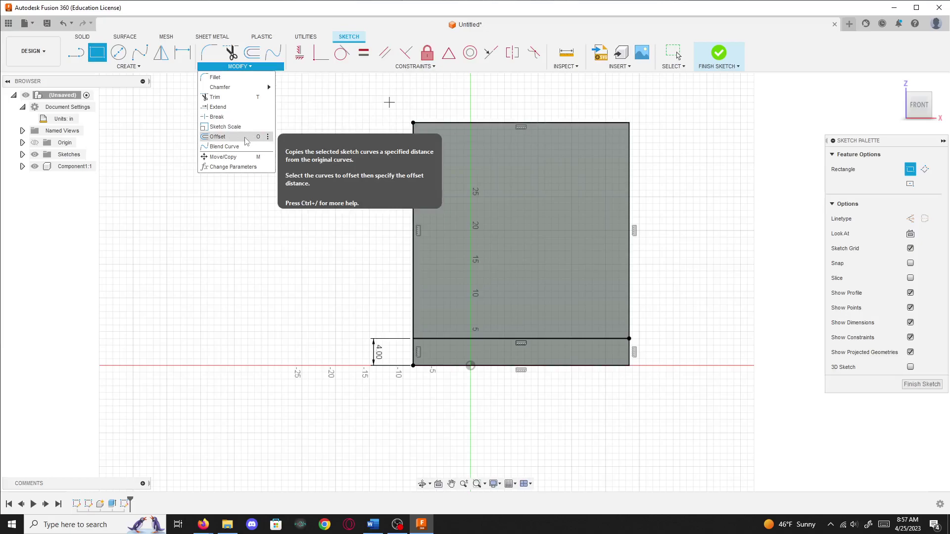
{"action": "left_click", "coordinate": [218, 136]}
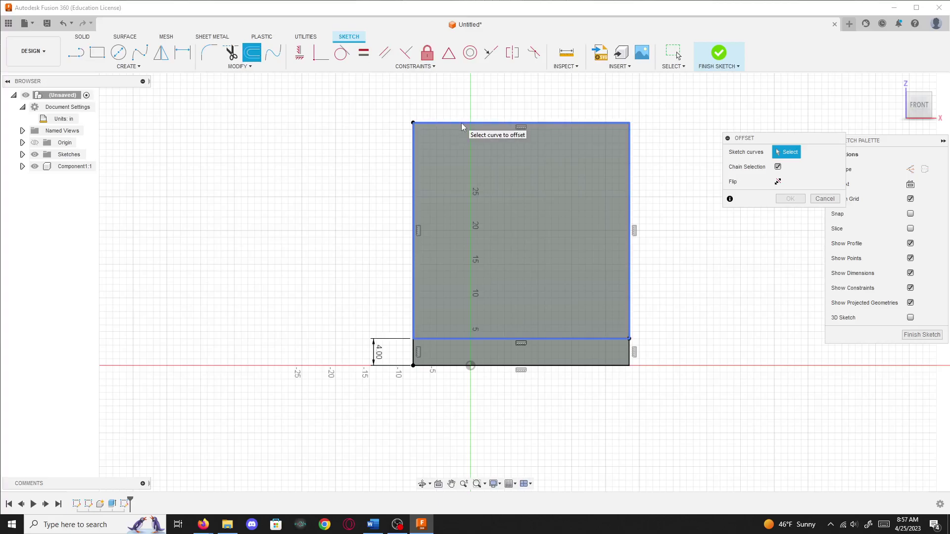
{"action": "left_click", "coordinate": [461, 127]}
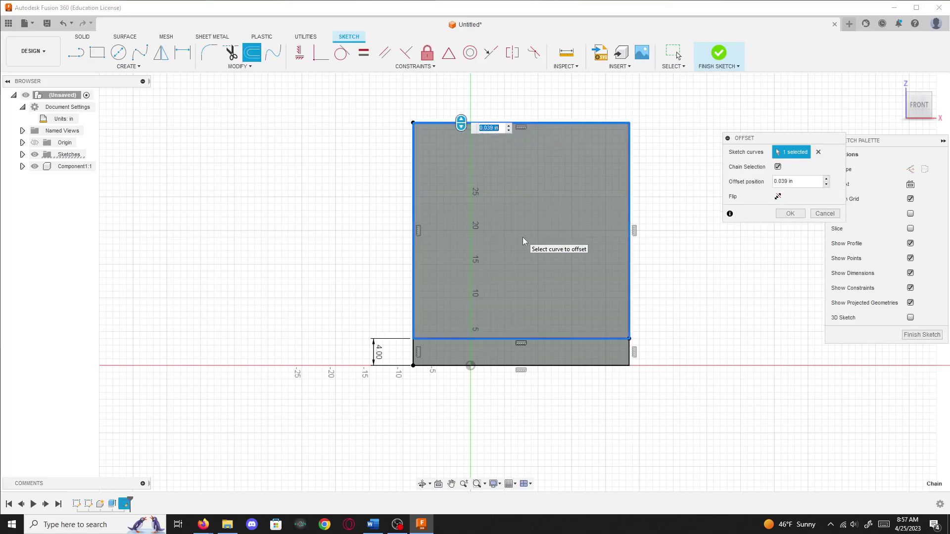
{"action": "type", "text": "1"}
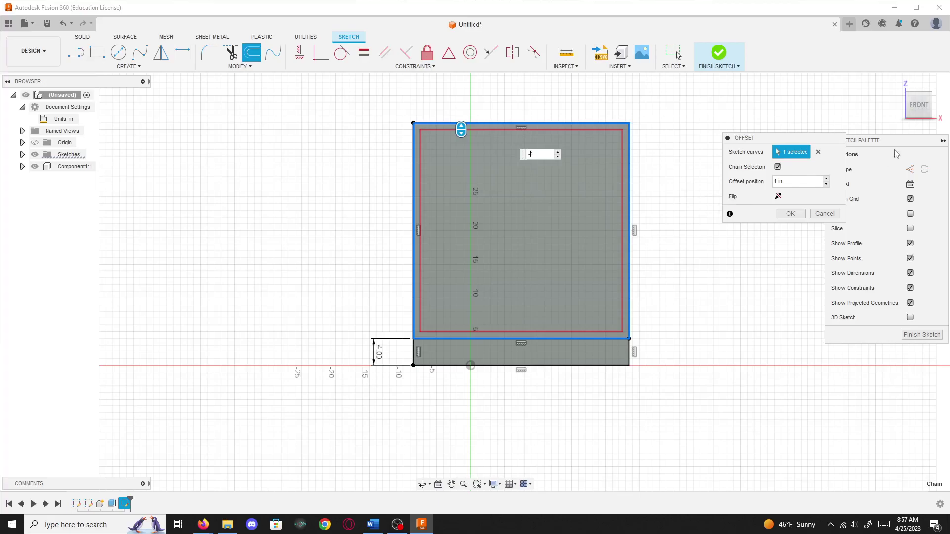
{"action": "type", "text": "1"}
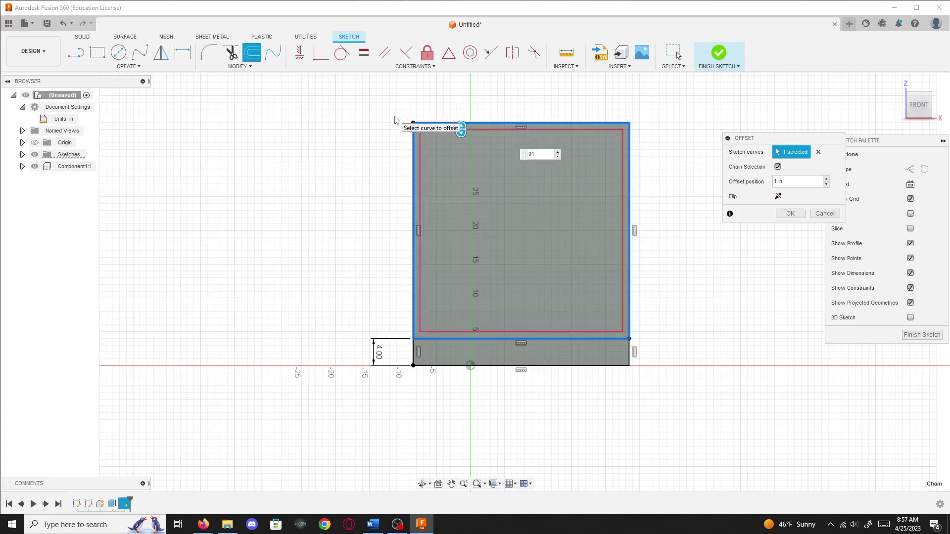
{"action": "key", "text": "Return"}
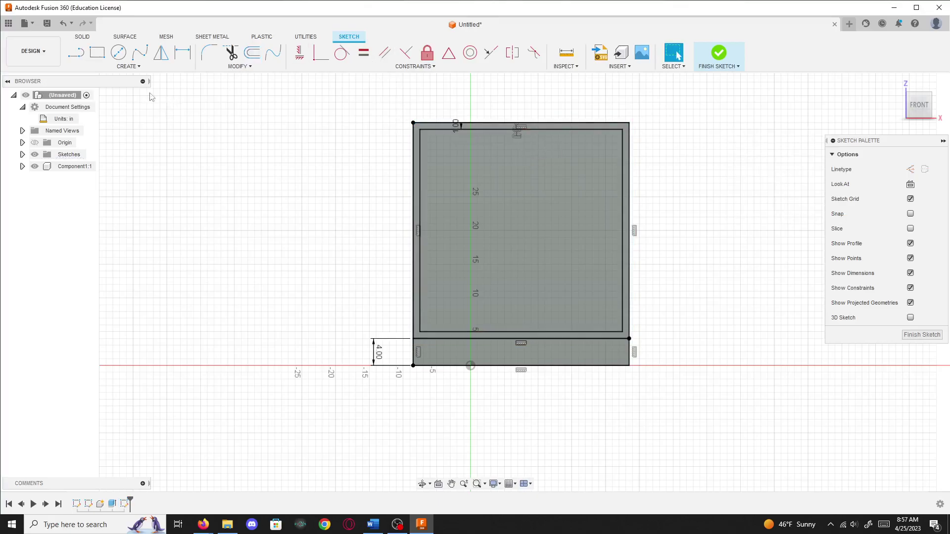
Draw a 1 in high rectangle across the full width of the inner rectangle near mid-height and finish the sketch
{"action": "left_click", "coordinate": [99, 55]}
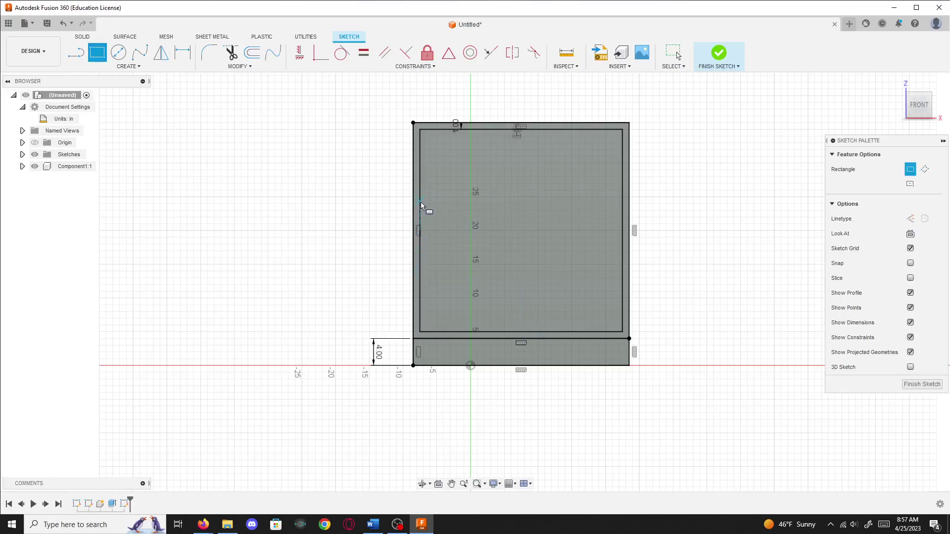
{"action": "left_click", "coordinate": [420, 236]}
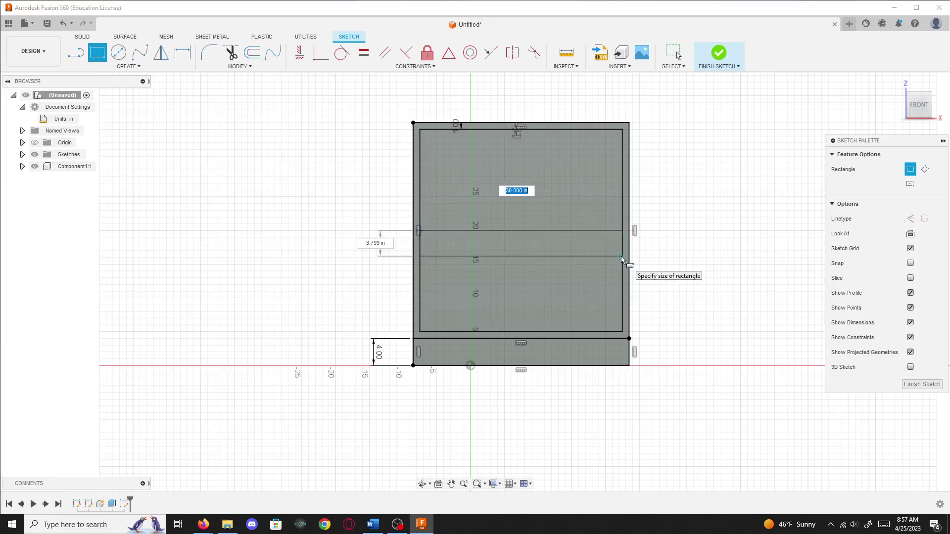
{"action": "key", "text": "Tab"}
{"action": "type", "text": "1"}
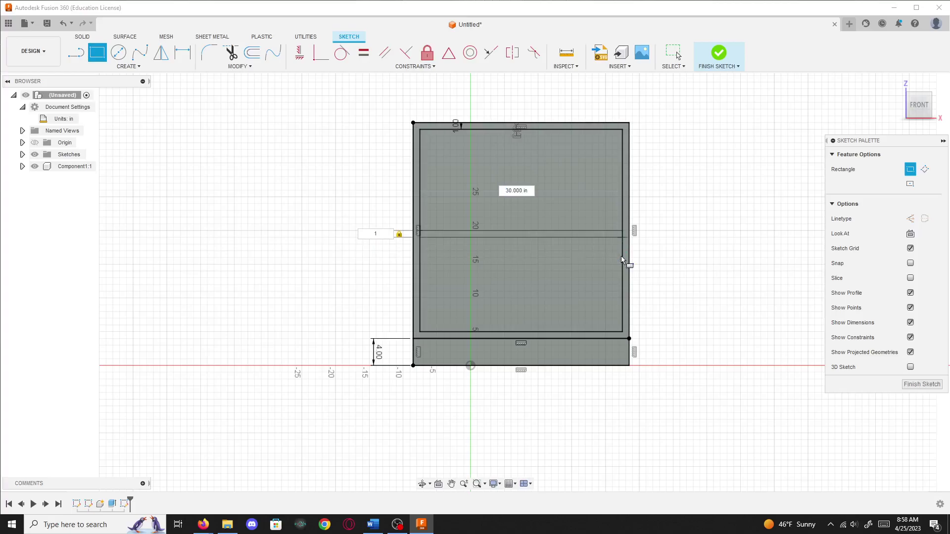
{"action": "key", "text": "Return"}
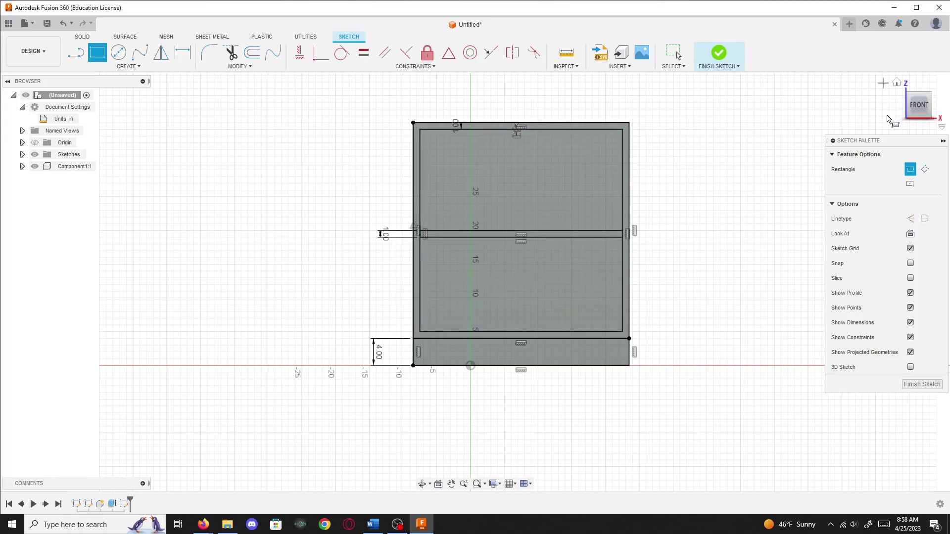
{"action": "left_click", "coordinate": [718, 54]}
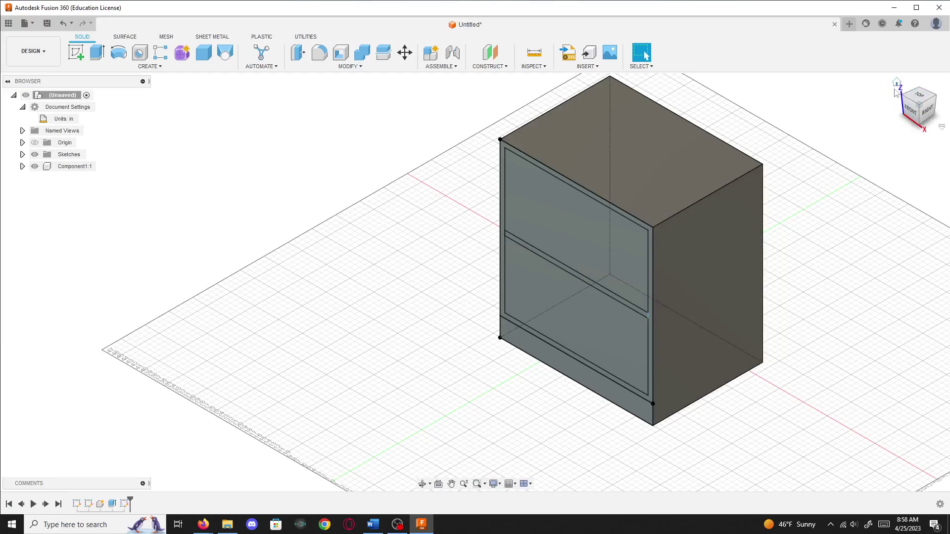
Extrude the base strip profile inward as a cut to form a recessed toe kick
{"action": "left_click", "coordinate": [897, 82]}
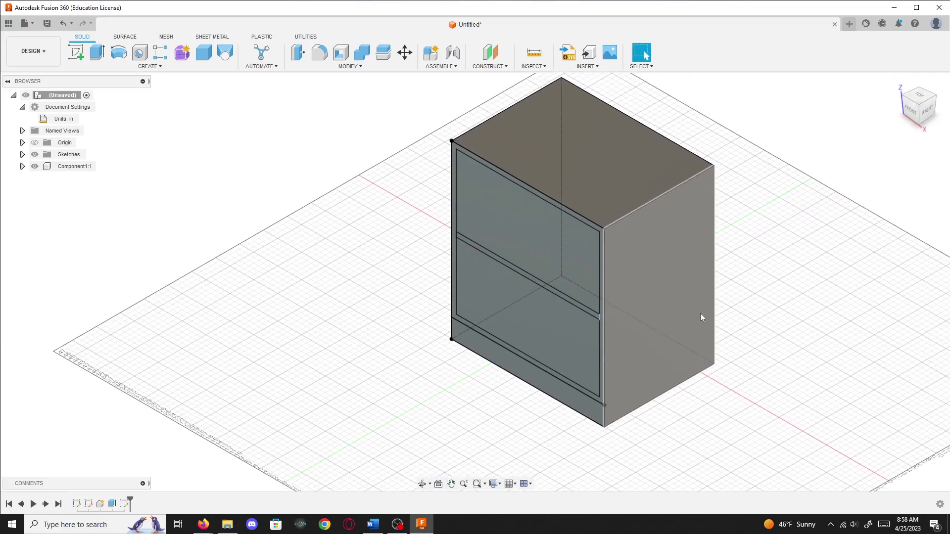
{"action": "middle_click_drag", "start_coordinate": [704, 310], "coordinate": [596, 306]}
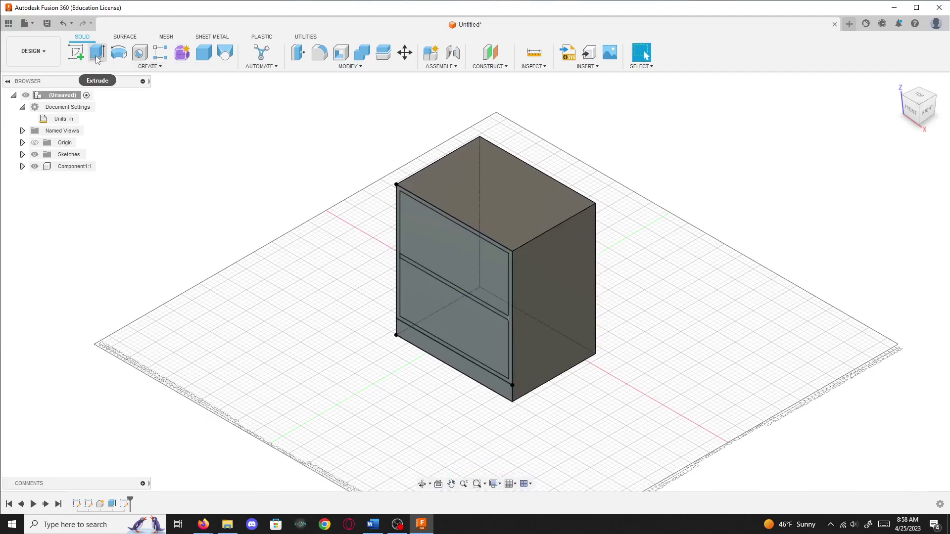
{"action": "left_click", "coordinate": [140, 71]}
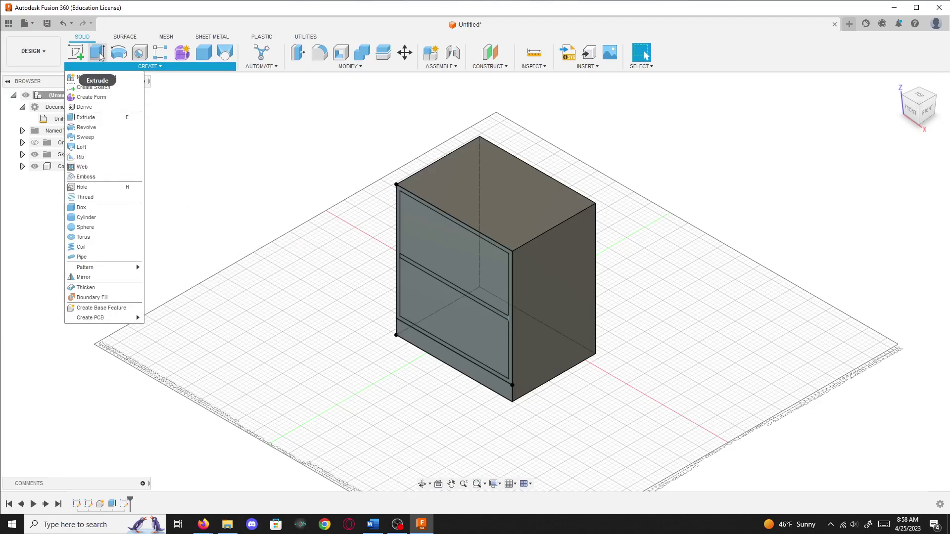
{"action": "left_click", "coordinate": [86, 117]}
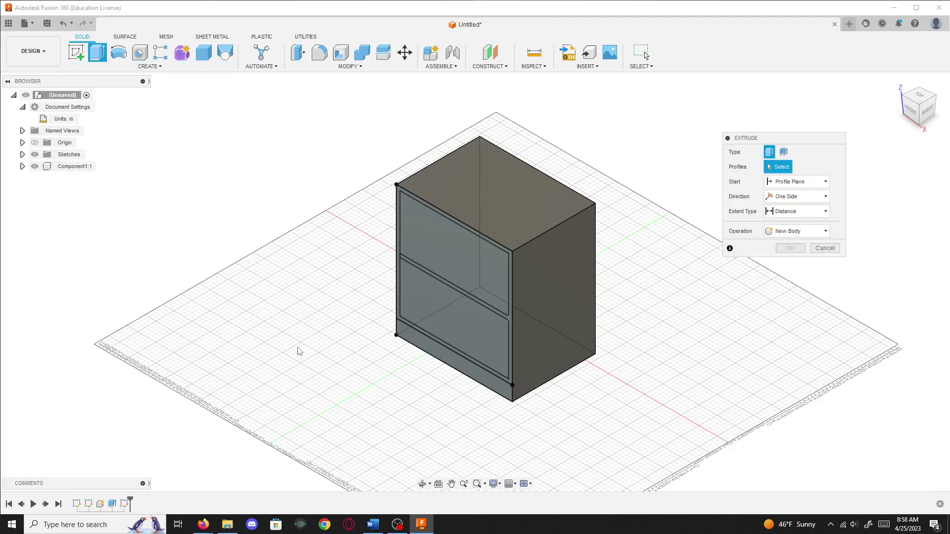
{"action": "left_click", "coordinate": [421, 345]}
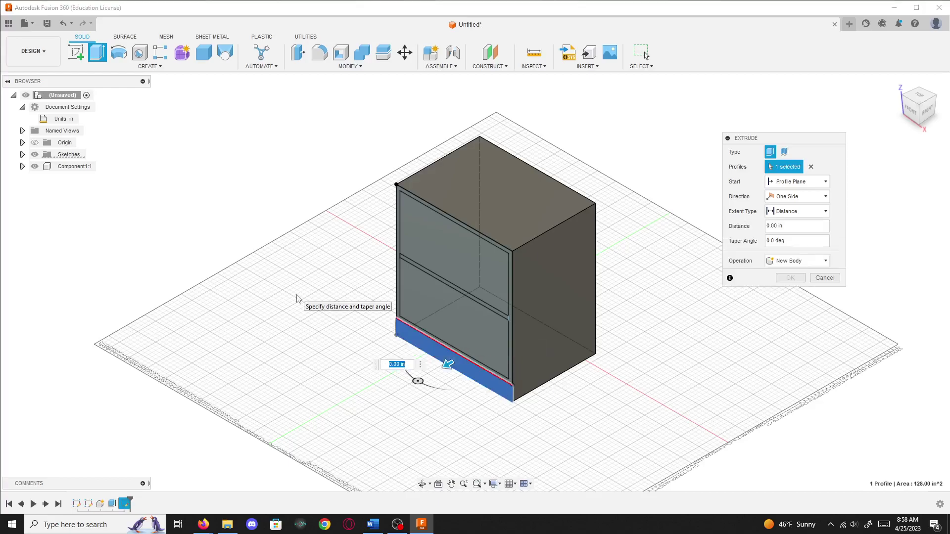
{"action": "key", "text": "BackSpace"}
{"action": "key", "text": "Return"}
{"action": "key", "text": "Return"}
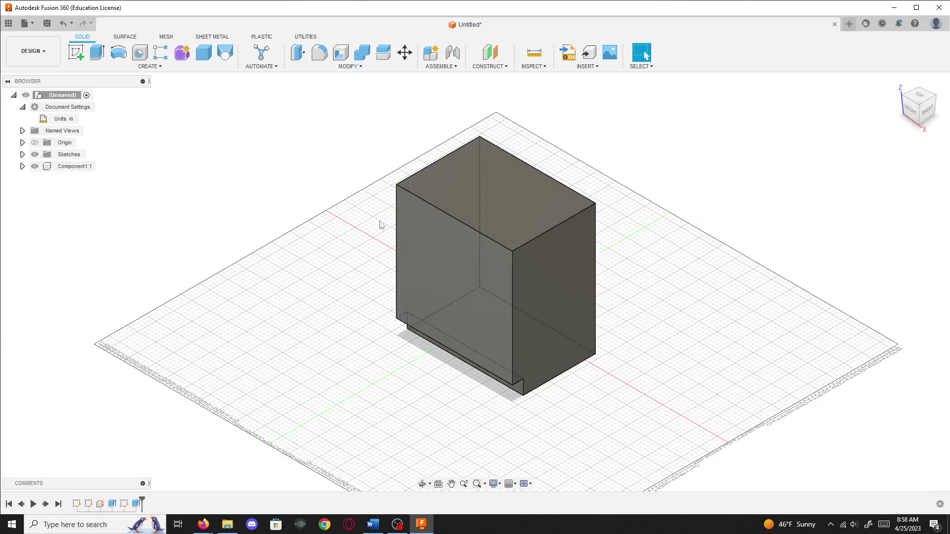
Show Sketch3 again and cut its two large panel profiles into the block with an Extrude distance of -22 in
{"action": "left_click", "coordinate": [71, 155]}
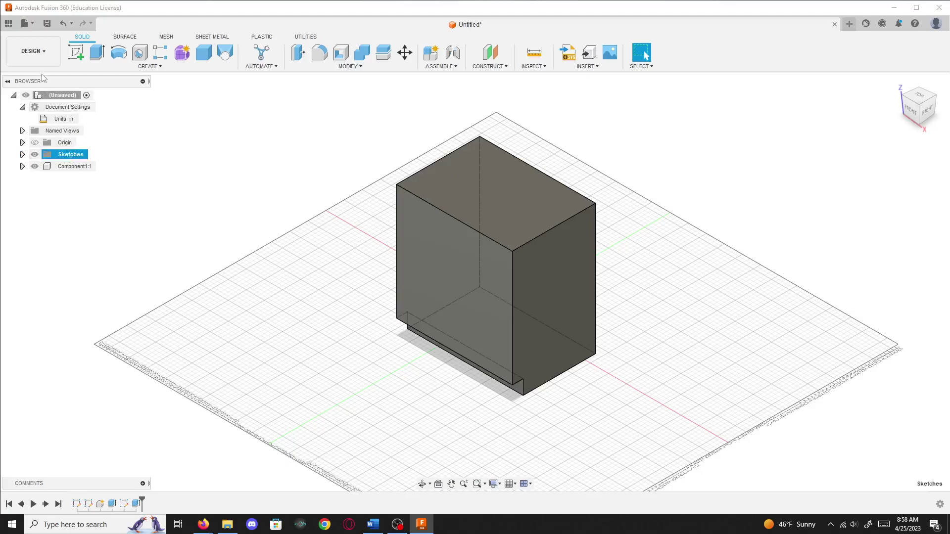
{"action": "left_click", "coordinate": [22, 154]}
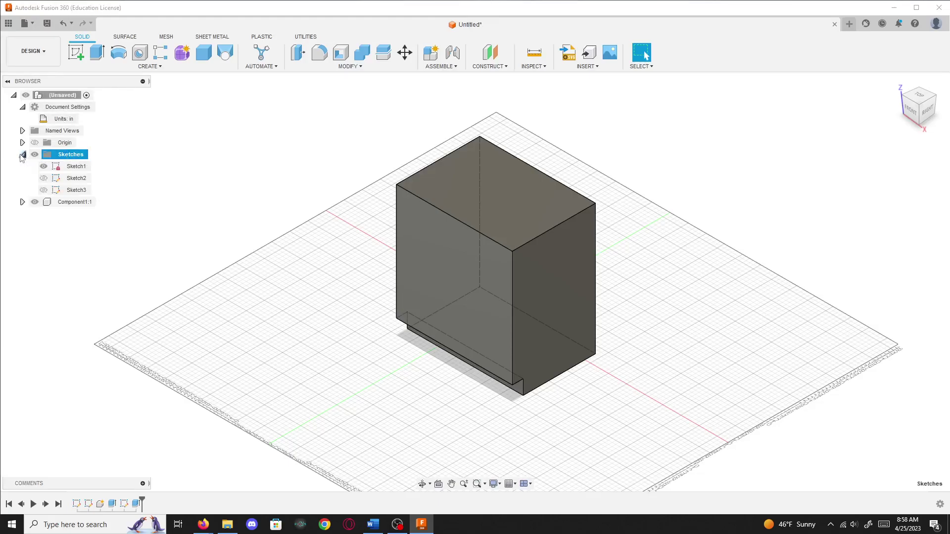
{"action": "left_click", "coordinate": [44, 190]}
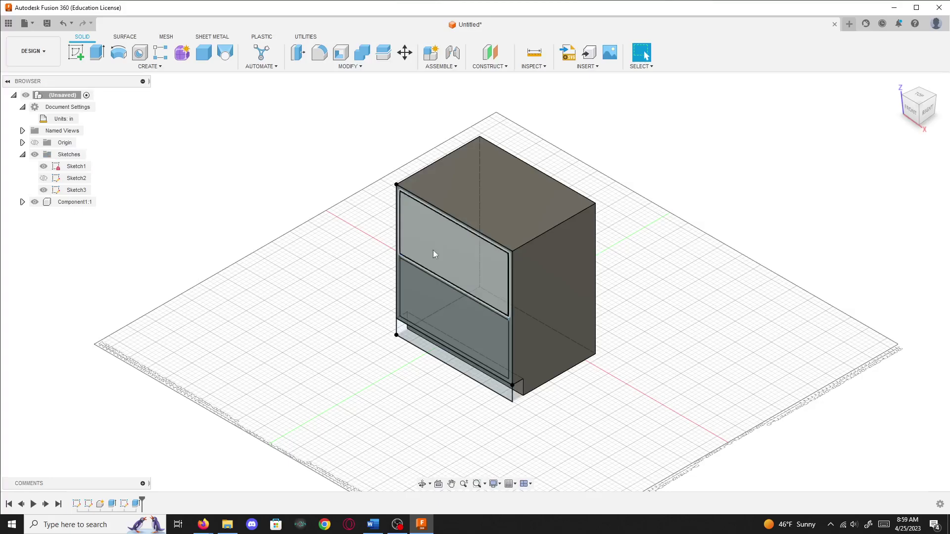
{"action": "key", "text": "e"}
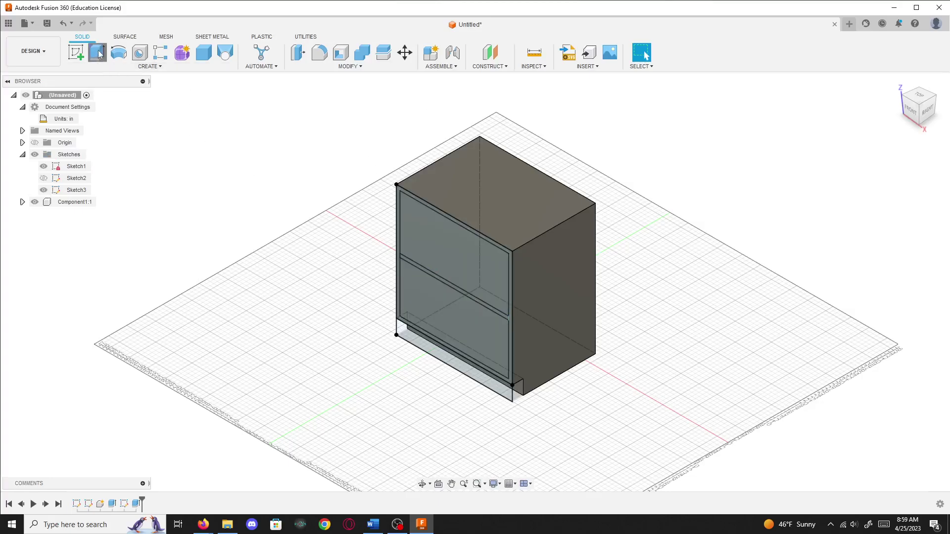
{"action": "left_click", "coordinate": [460, 258]}
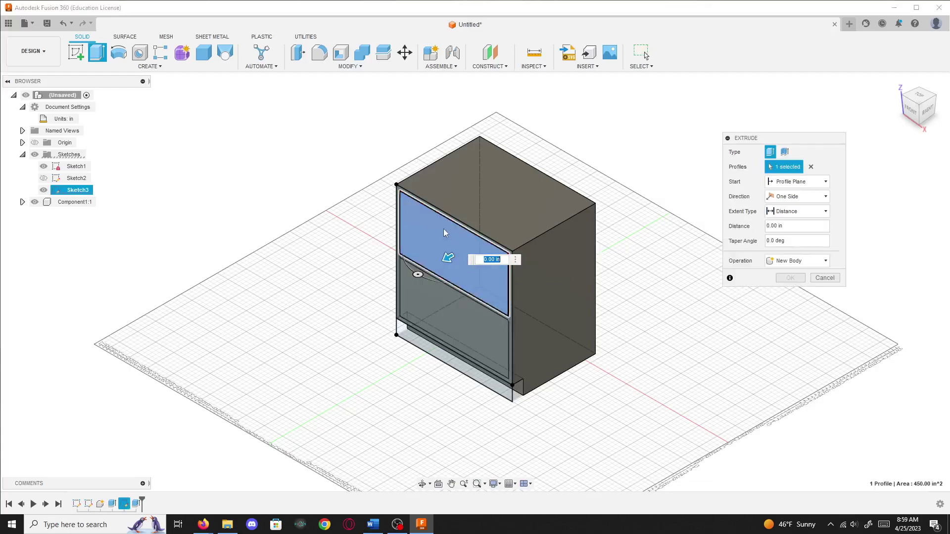
{"action": "left_click", "coordinate": [457, 332]}
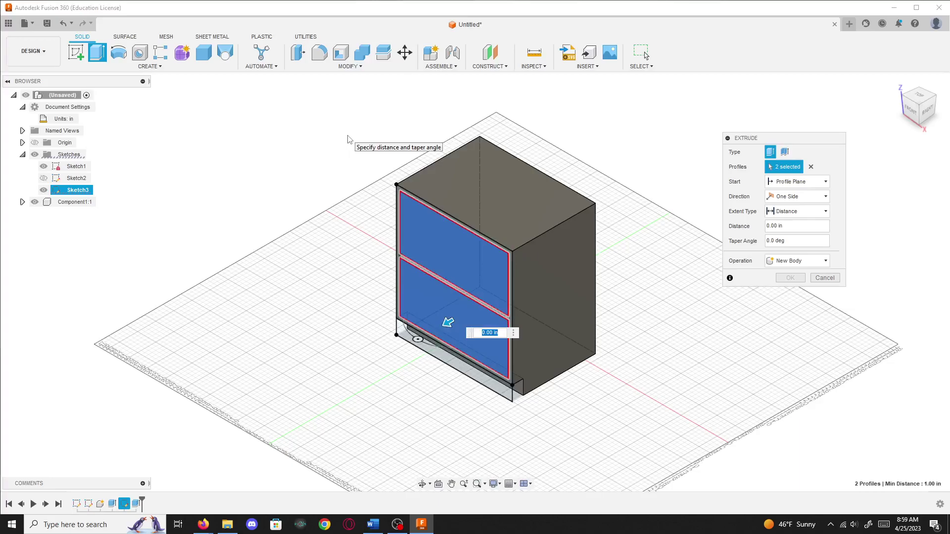
{"action": "type", "text": "-22"}
{"action": "key", "text": "Return"}
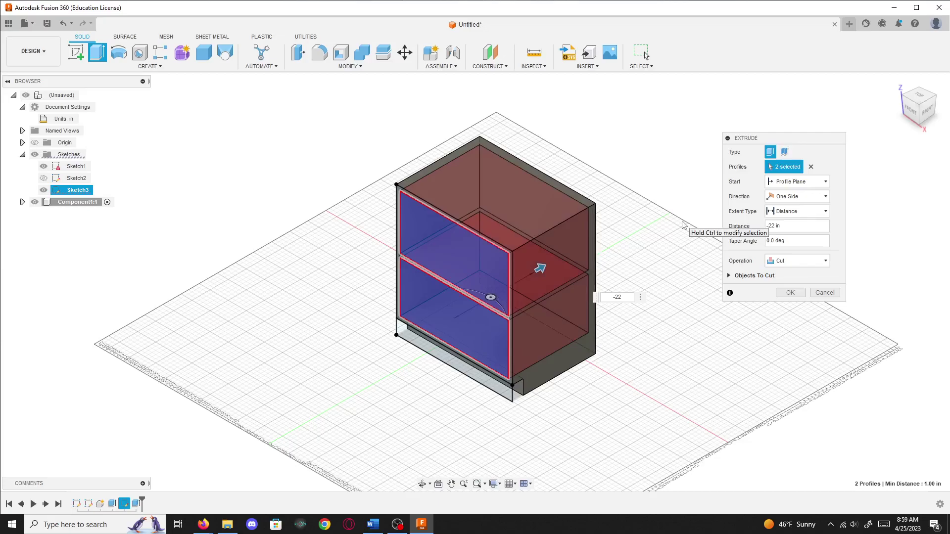
{"action": "key", "text": "Return"}
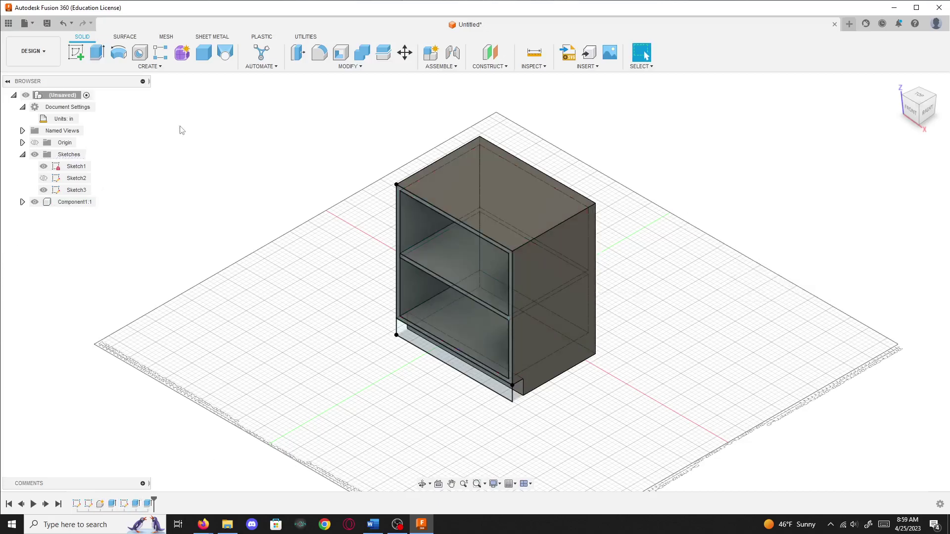
Hide Sketch3 to leave the cabinet body clear of sketch profiles
{"action": "left_click", "coordinate": [44, 190]}
{"action": "scroll", "coordinate": [601, 392], "scroll_direction": "up", "scroll_amount": 3}
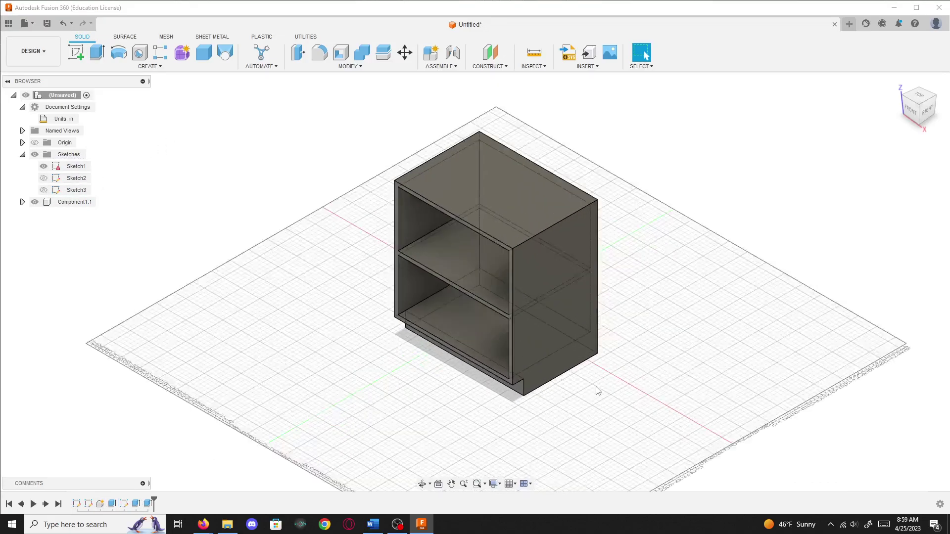
{"action": "mouse_move", "coordinate": [439, 311]}
{"action": "middle_mouse_down", "text": "shift"}
{"action": "mouse_move", "coordinate": [512, 267]}
{"action": "mouse_move", "coordinate": [513, 279]}
{"action": "mouse_move", "coordinate": [448, 297]}
{"action": "middle_mouse_up", "text": "shift"}
{"action": "scroll", "coordinate": [509, 375], "scroll_direction": "down", "scroll_amount": 3}
{"action": "middle_click_drag", "start_coordinate": [519, 374], "coordinate": [452, 304]}
{"action": "scroll", "coordinate": [418, 366], "scroll_direction": "down", "scroll_amount": 2}
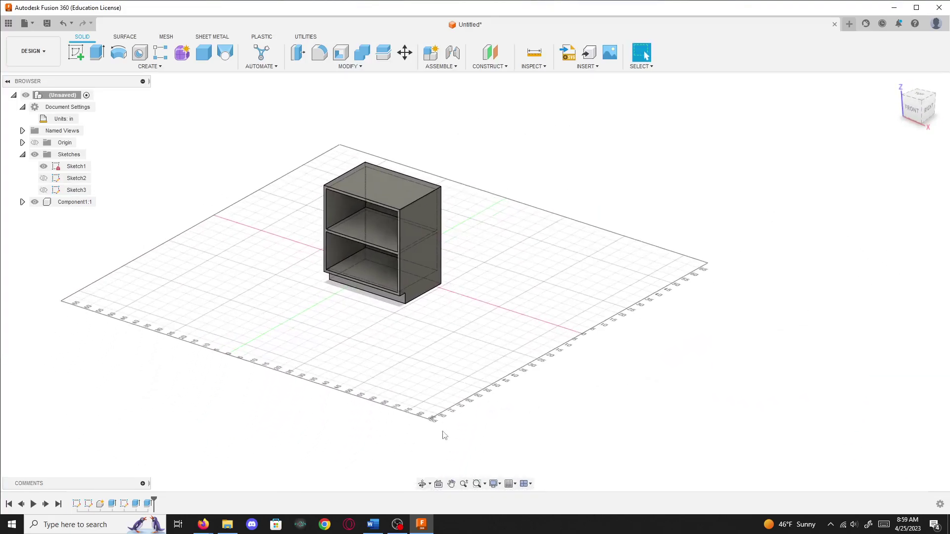
Sketch a 32 in wide by 11 in deep rectangle on the ground plane beside the cabinet and finish the sketch
{"action": "left_click", "coordinate": [76, 53]}
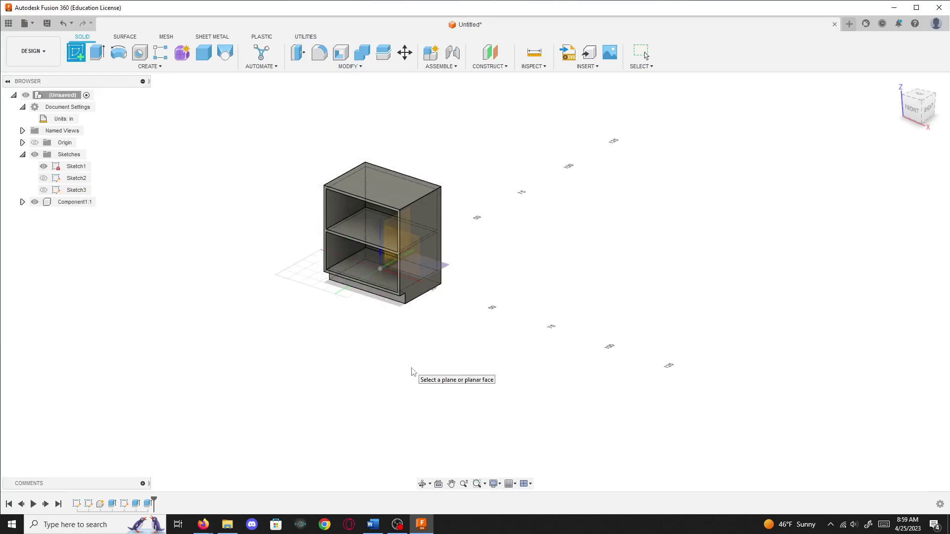
{"action": "left_click", "coordinate": [413, 372]}
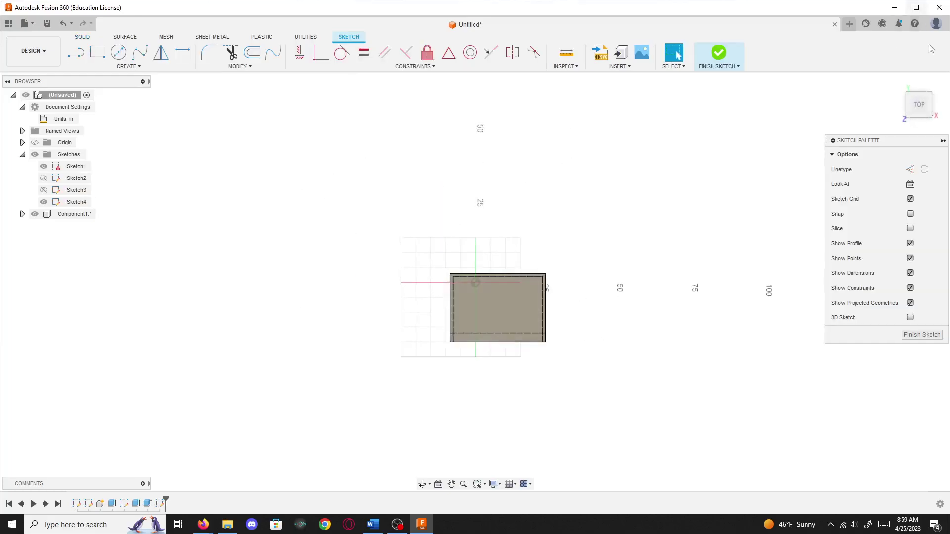
{"action": "mouse_move", "coordinate": [595, 263]}
{"action": "middle_mouse_down"}
{"action": "mouse_move", "coordinate": [455, 297]}
{"action": "mouse_move", "coordinate": [263, 269]}
{"action": "middle_mouse_up"}
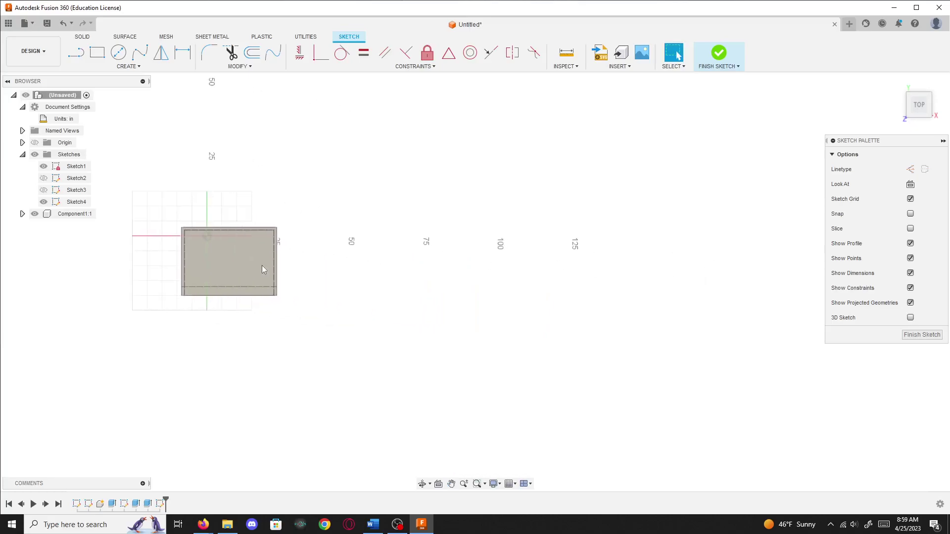
{"action": "left_click", "coordinate": [97, 52]}
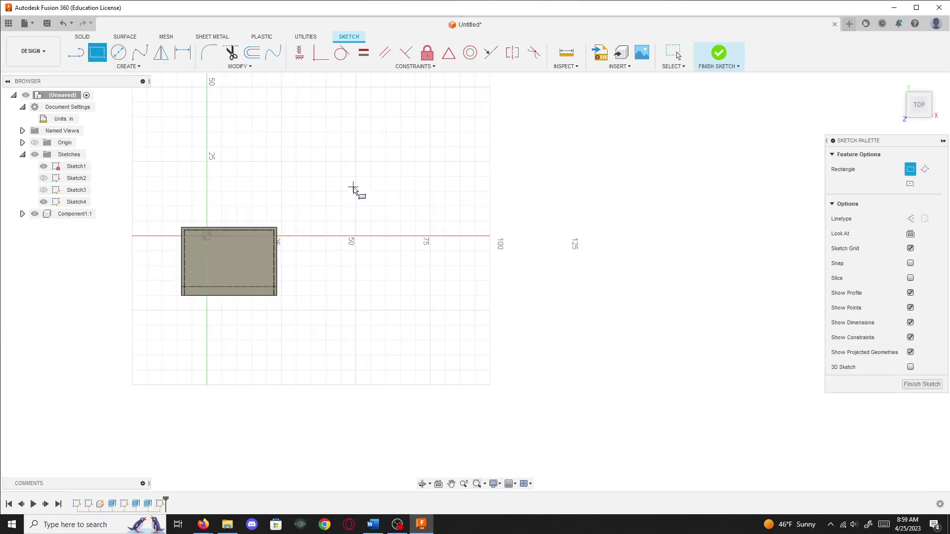
{"action": "left_click", "coordinate": [352, 189]}
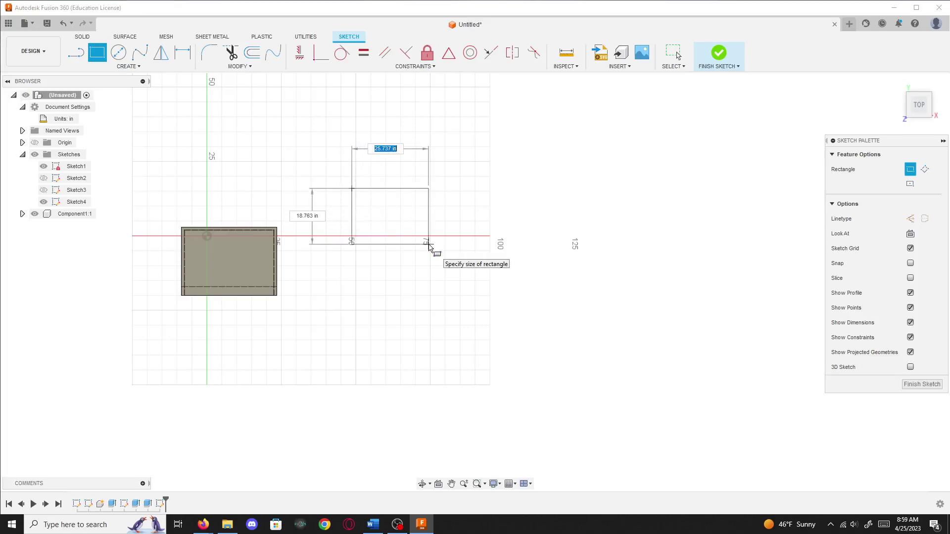
{"action": "key", "text": "Tab"}
{"action": "type", "text": "11"}
{"action": "key", "text": "Tab"}
{"action": "key", "text": "Tab"}
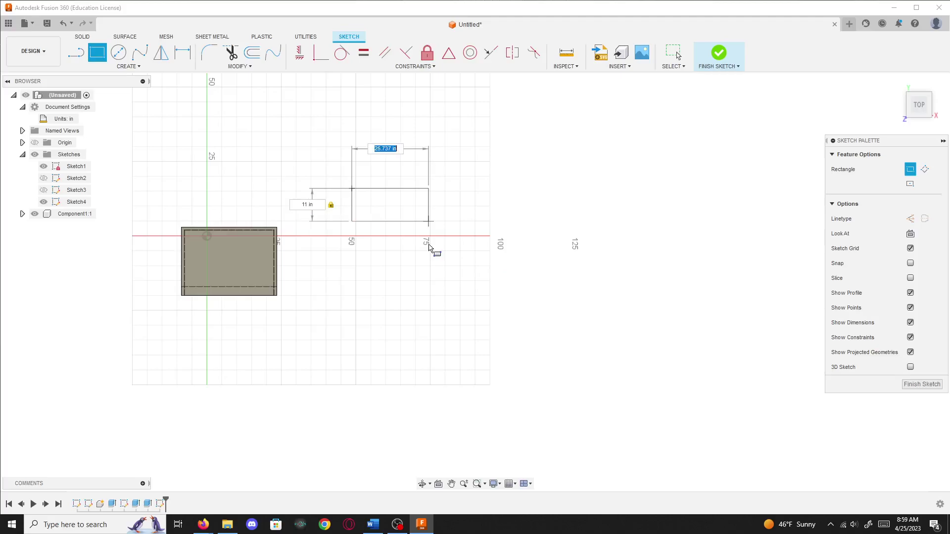
{"action": "type", "text": "32"}
{"action": "key", "text": "Tab"}
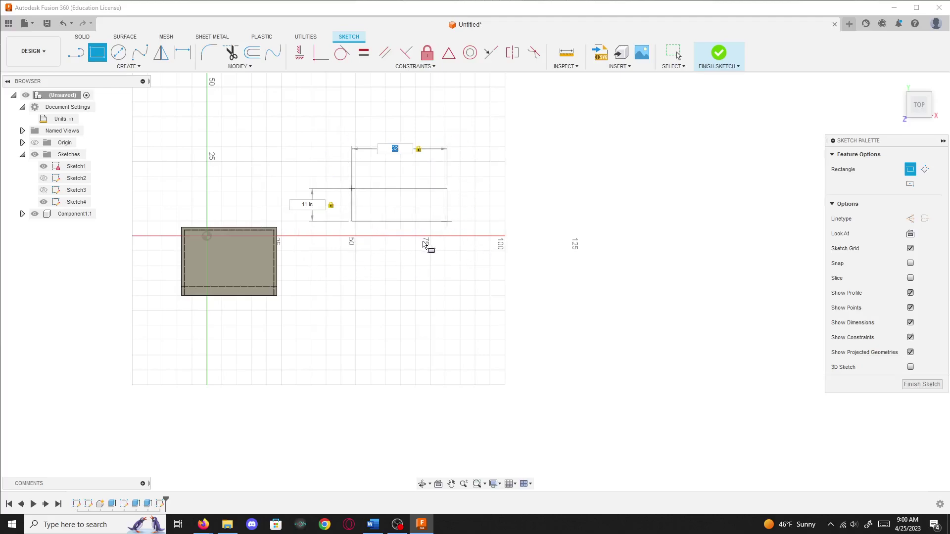
{"action": "key", "text": "Return"}
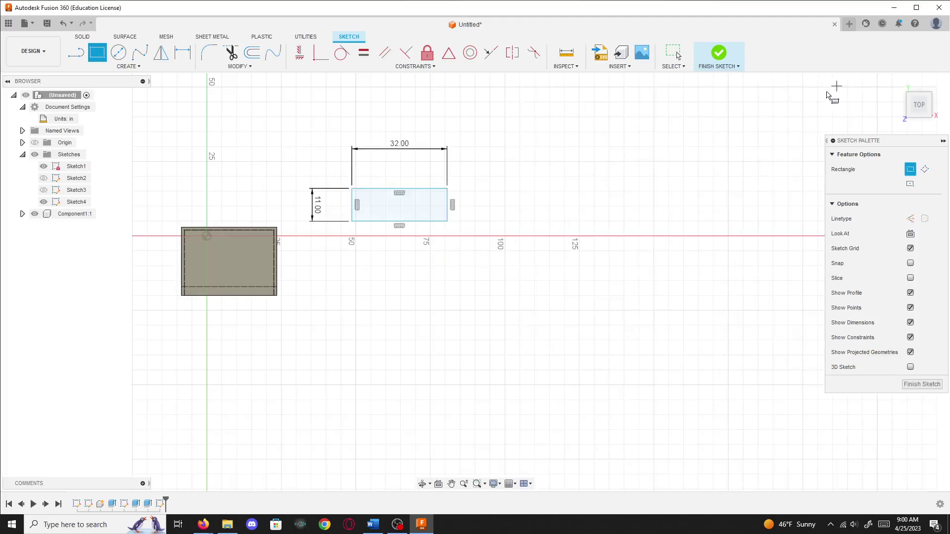
{"action": "left_click", "coordinate": [718, 61]}
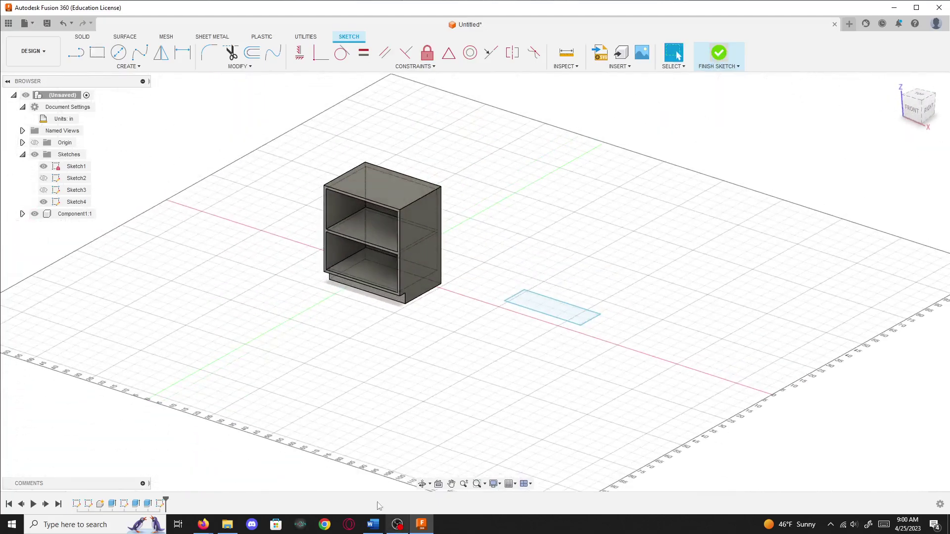
Extrude the 32 × 11 in rectangle upward 36 in as a new component
{"action": "left_click", "coordinate": [96, 52]}
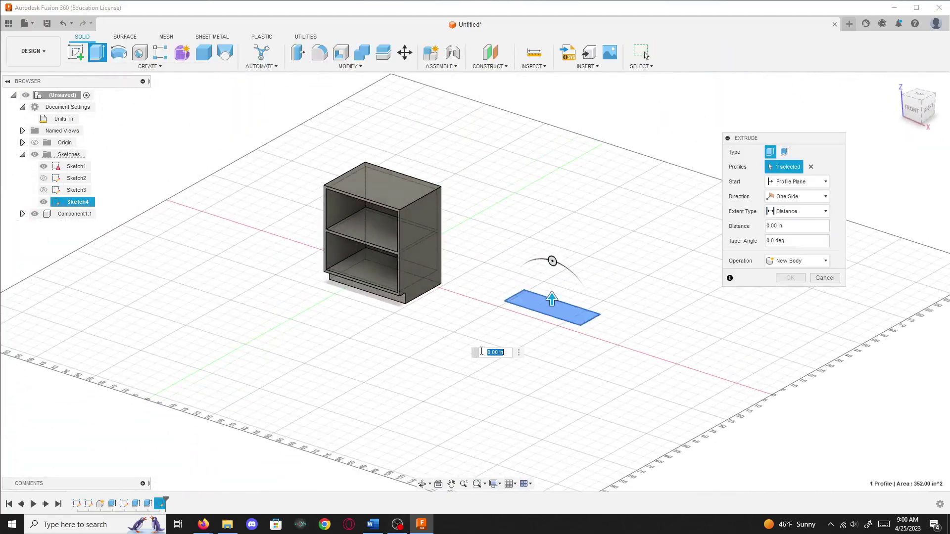
{"action": "type", "text": "36"}
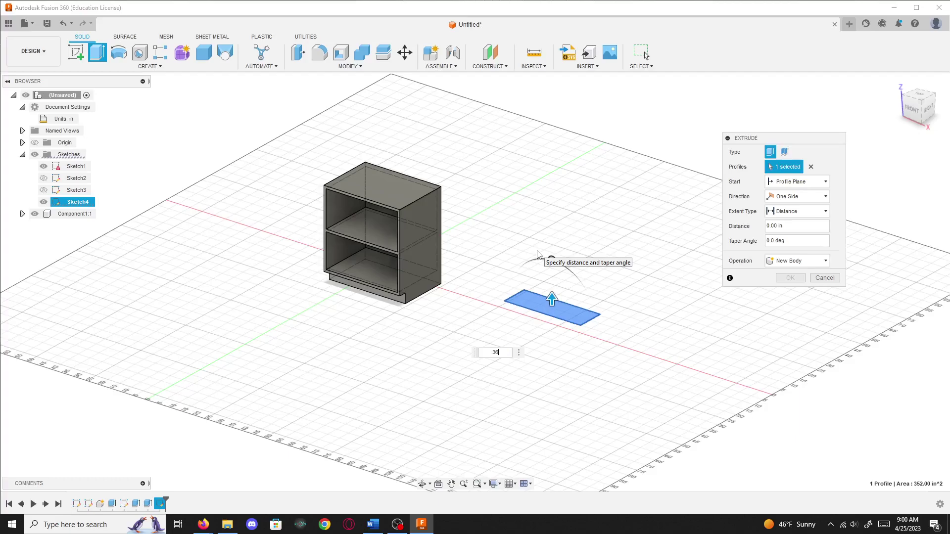
{"action": "key", "text": "Return"}
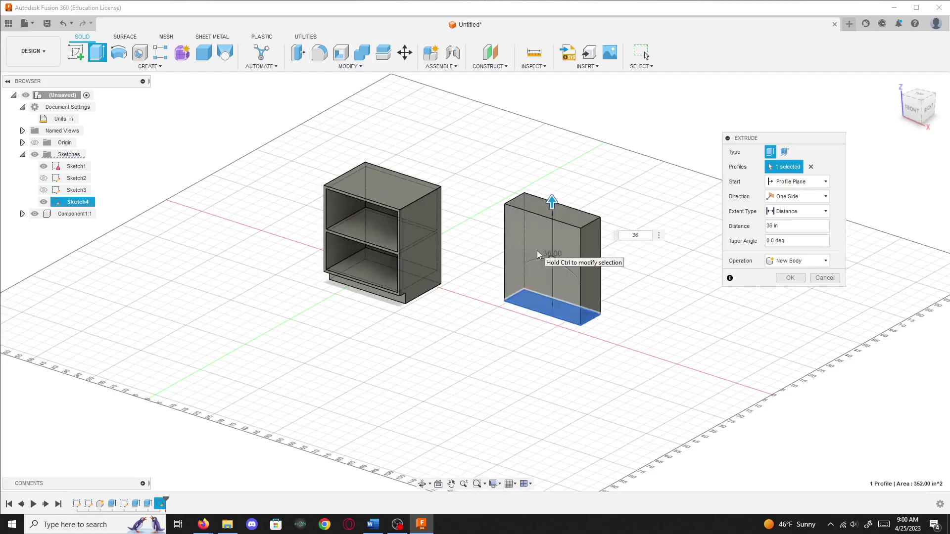
{"action": "left_click", "coordinate": [811, 260]}
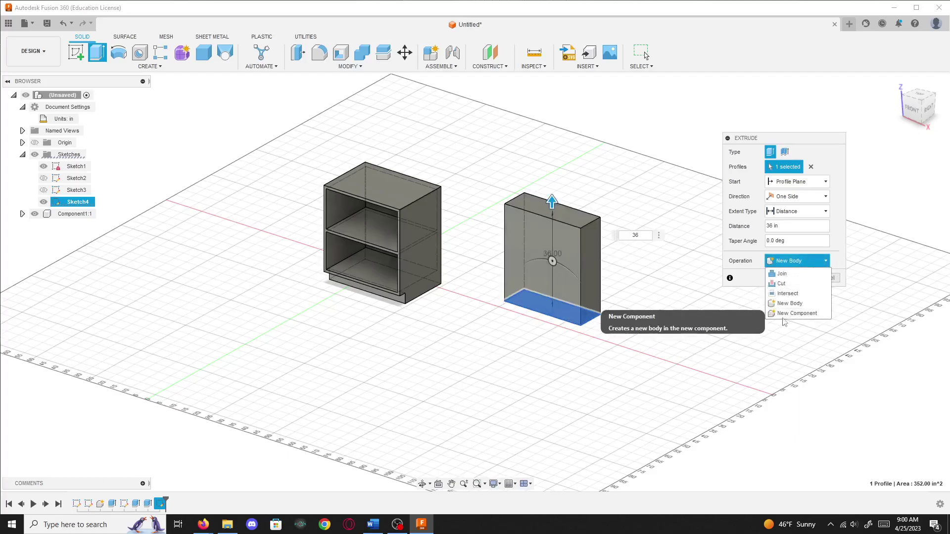
{"action": "left_click", "coordinate": [797, 313]}
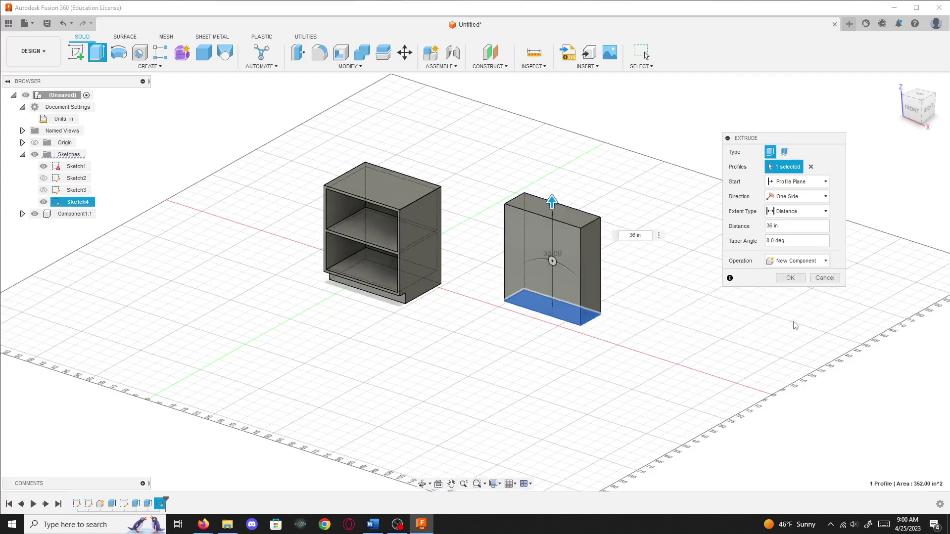
{"action": "left_click", "coordinate": [789, 278]}
Start a sketch on the new block's front face and offset its outline inward with a value of -1 in
{"action": "scroll", "coordinate": [599, 287], "scroll_direction": "up", "scroll_amount": 3}
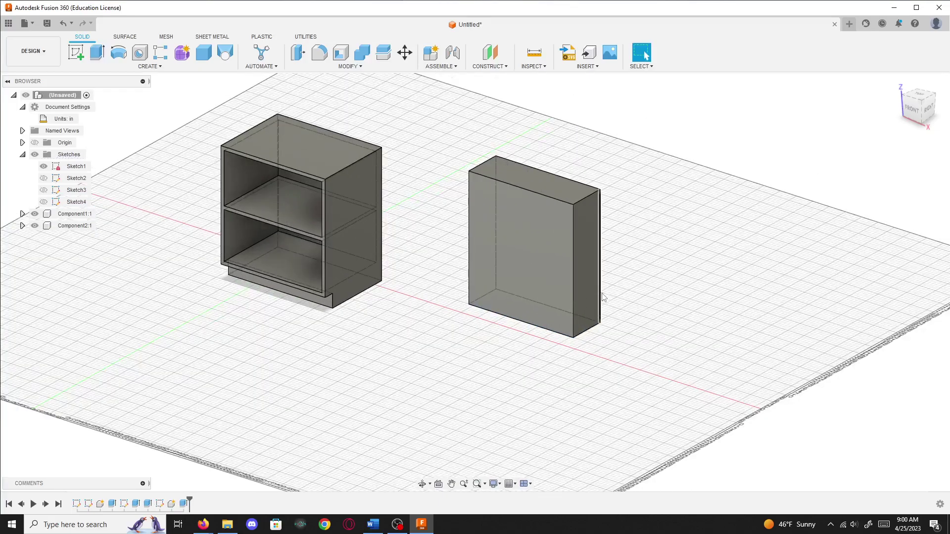
{"action": "left_click", "coordinate": [82, 55]}
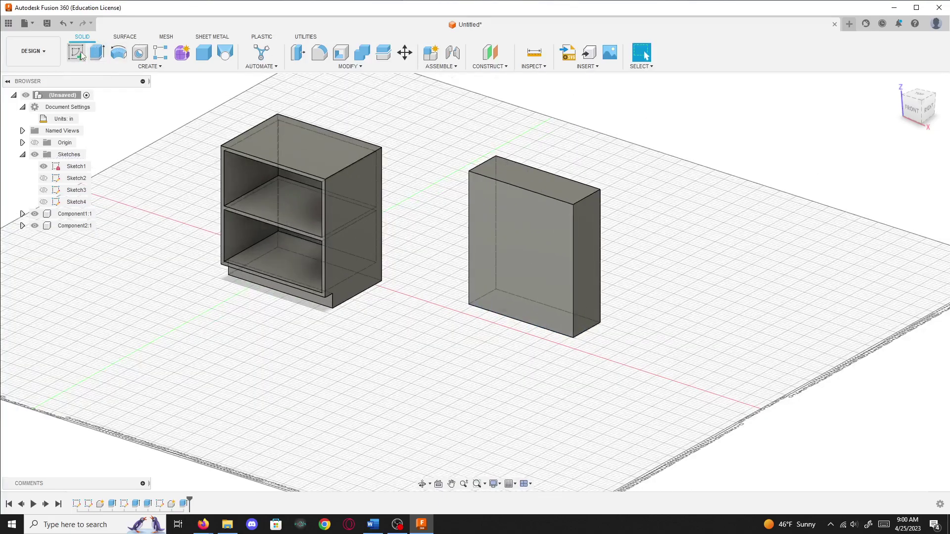
{"action": "left_click", "coordinate": [83, 54]}
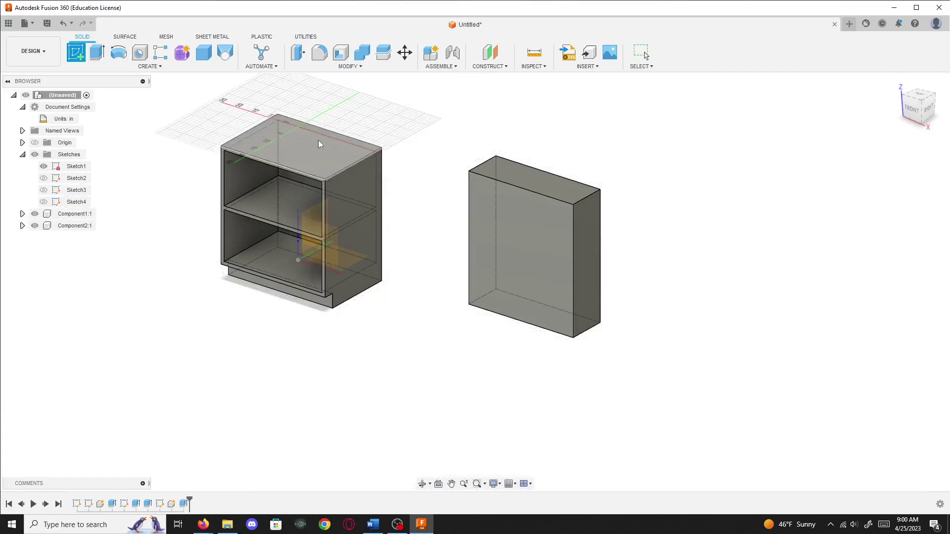
{"action": "left_click", "coordinate": [526, 246]}
{"action": "middle_click_drag", "start_coordinate": [678, 206], "coordinate": [324, 257]}
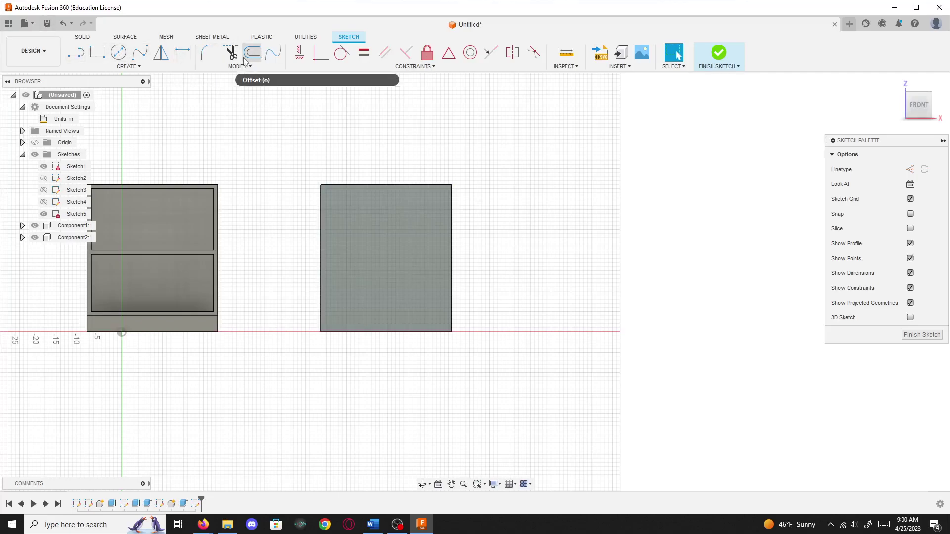
{"action": "left_click", "coordinate": [256, 67]}
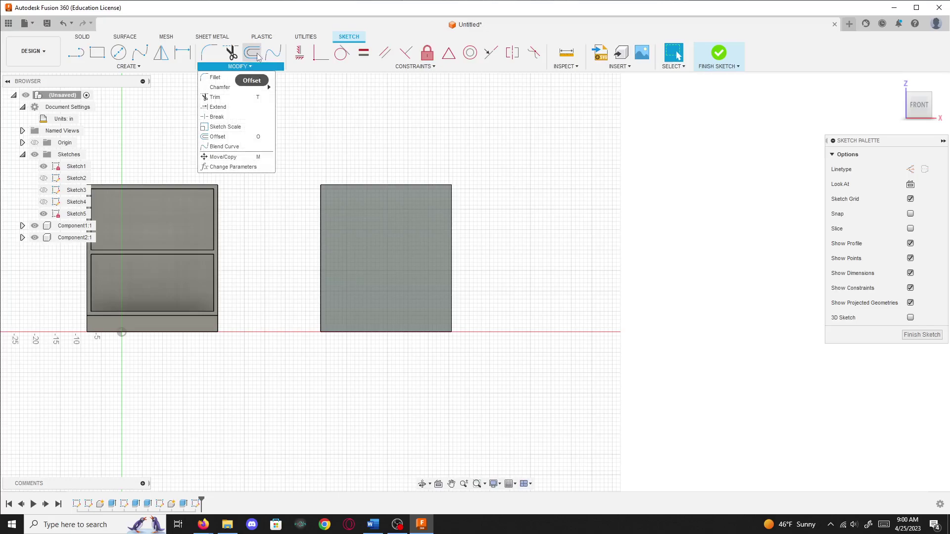
{"action": "left_click", "coordinate": [241, 138]}
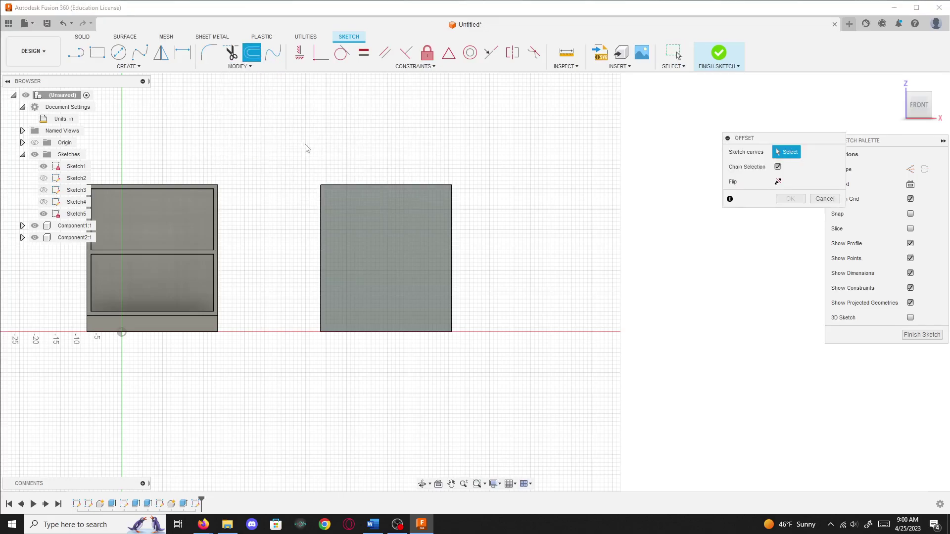
{"action": "left_click", "coordinate": [362, 186]}
{"action": "type", "text": "1"}
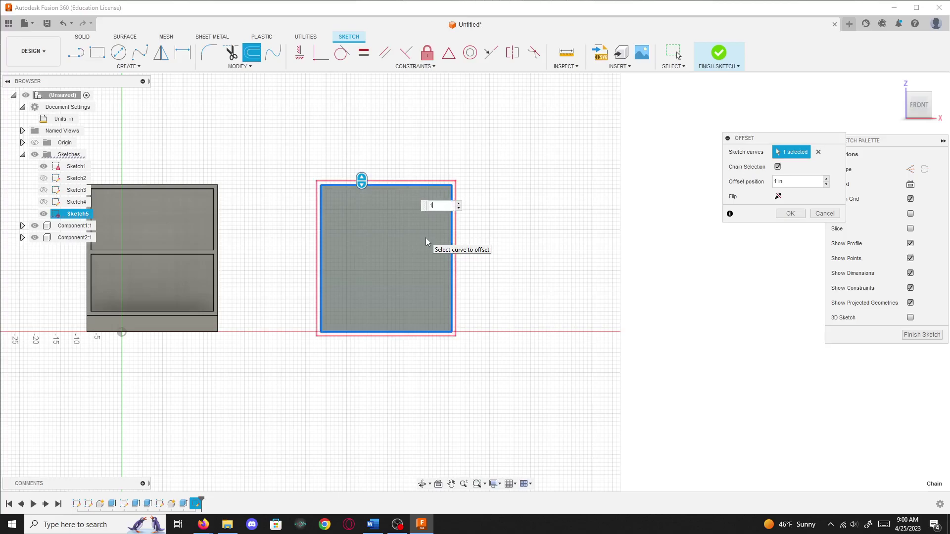
{"action": "type", "text": "-1"}
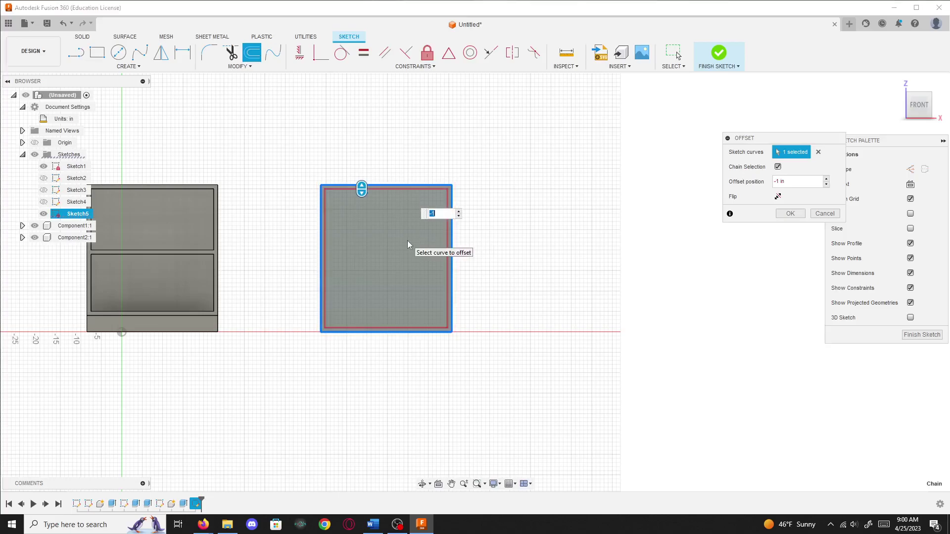
{"action": "key", "text": "Return"}
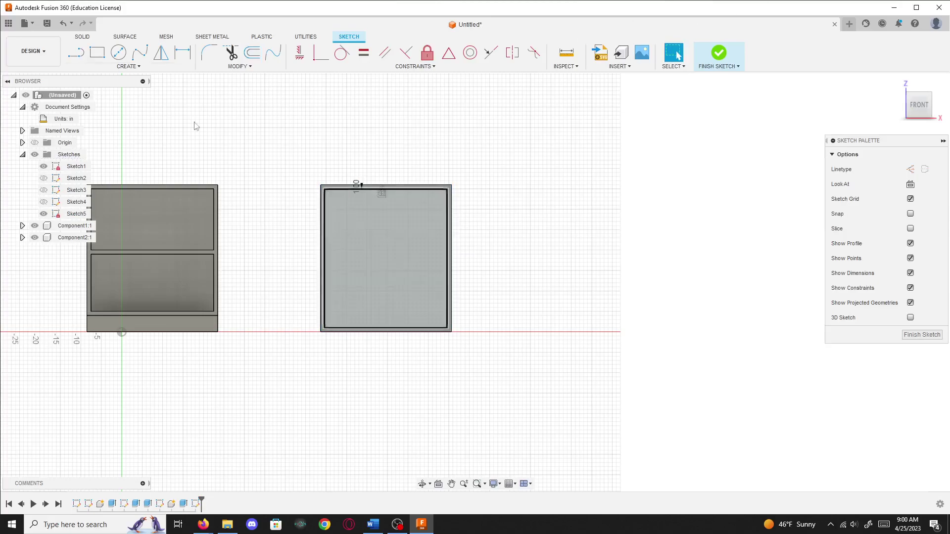
Draw a 1 in high shelf rectangle across the full width of the offset outline near mid-height and finish the sketch
{"action": "left_click", "coordinate": [97, 52]}
{"action": "scroll", "coordinate": [347, 277], "scroll_direction": "up", "scroll_amount": 3}
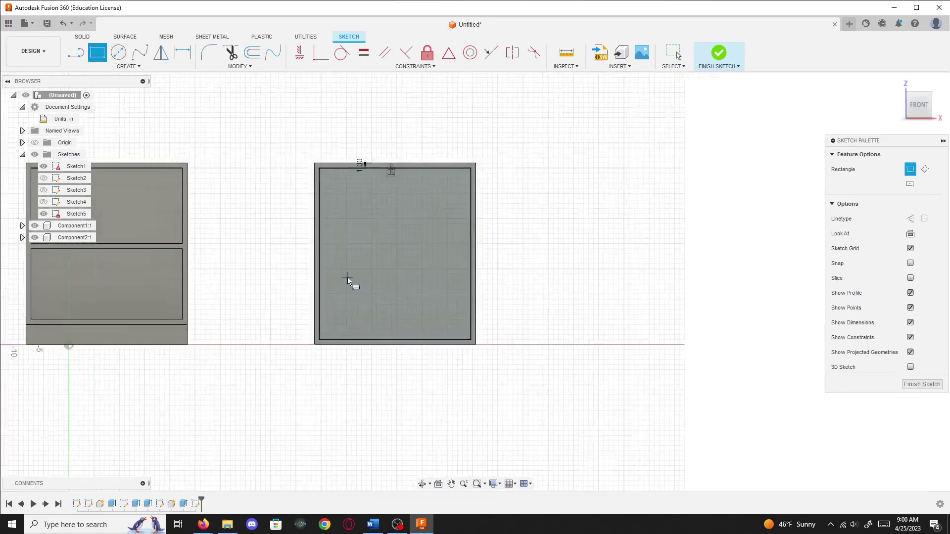
{"action": "left_click", "coordinate": [313, 249]}
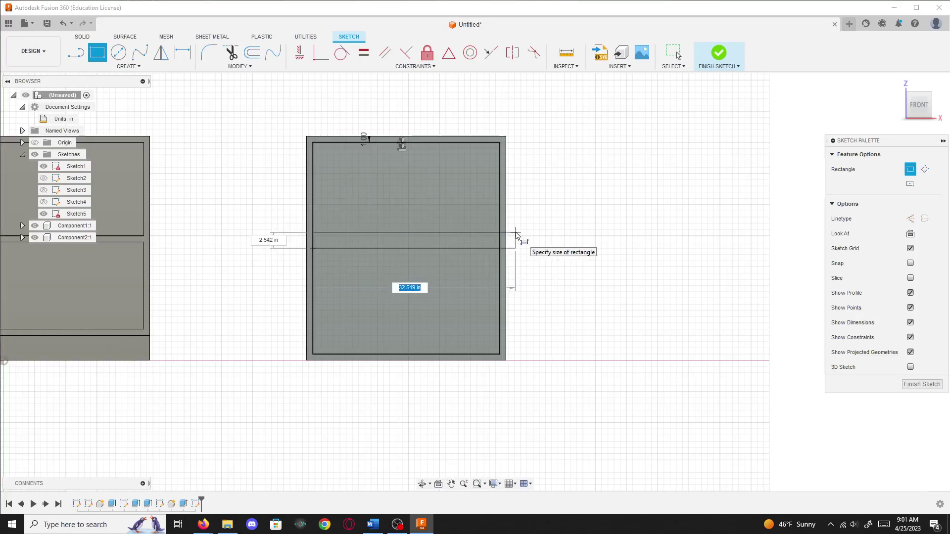
{"action": "key", "text": "Tab"}
{"action": "type", "text": "1"}
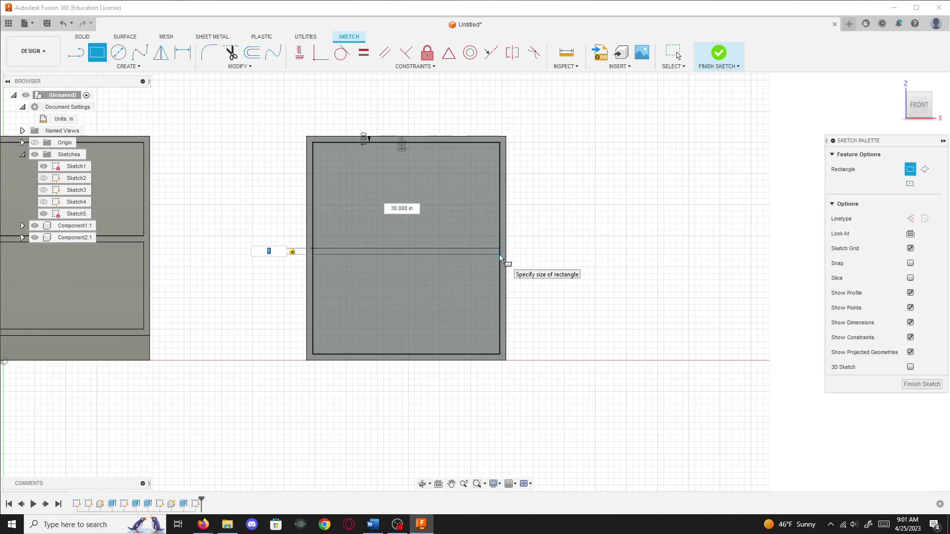
{"action": "left_click", "coordinate": [499, 254]}
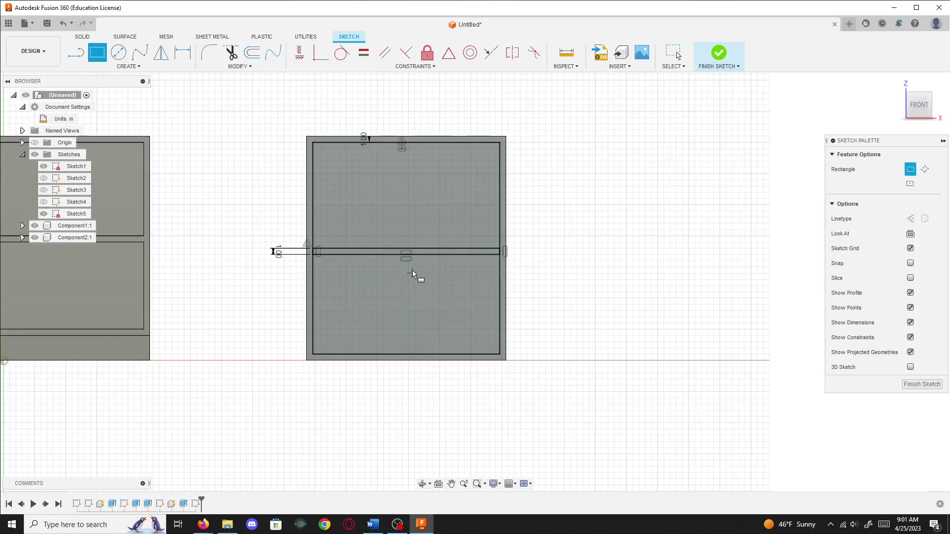
{"action": "scroll", "coordinate": [490, 297], "scroll_direction": "down", "scroll_amount": 3}
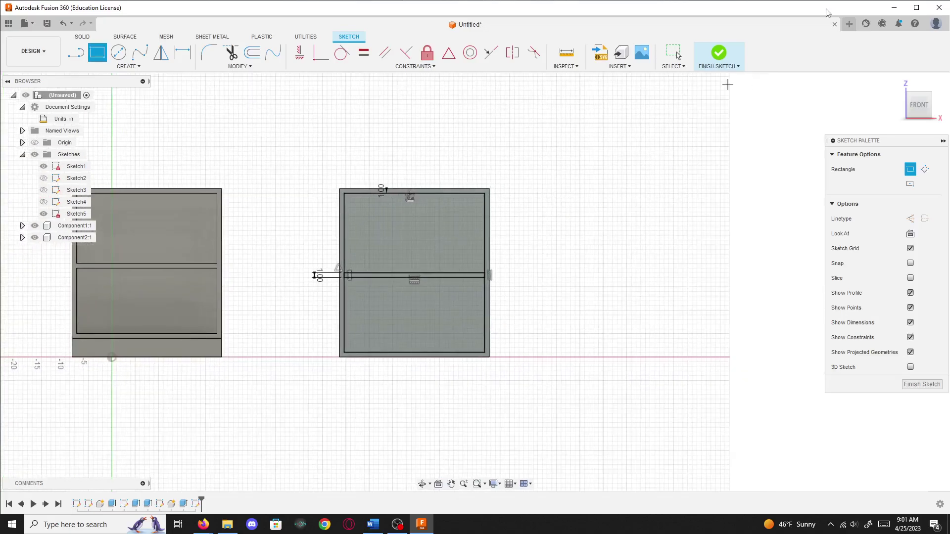
{"action": "left_click", "coordinate": [715, 53]}
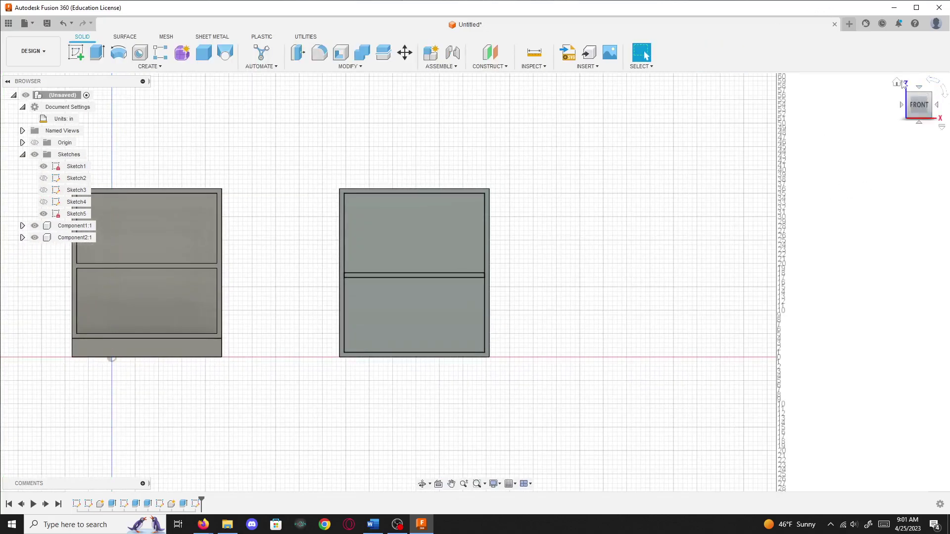
Cut the two large panel profiles into the shallow block with an Extrude distance of -10 in
{"action": "left_click", "coordinate": [897, 83]}
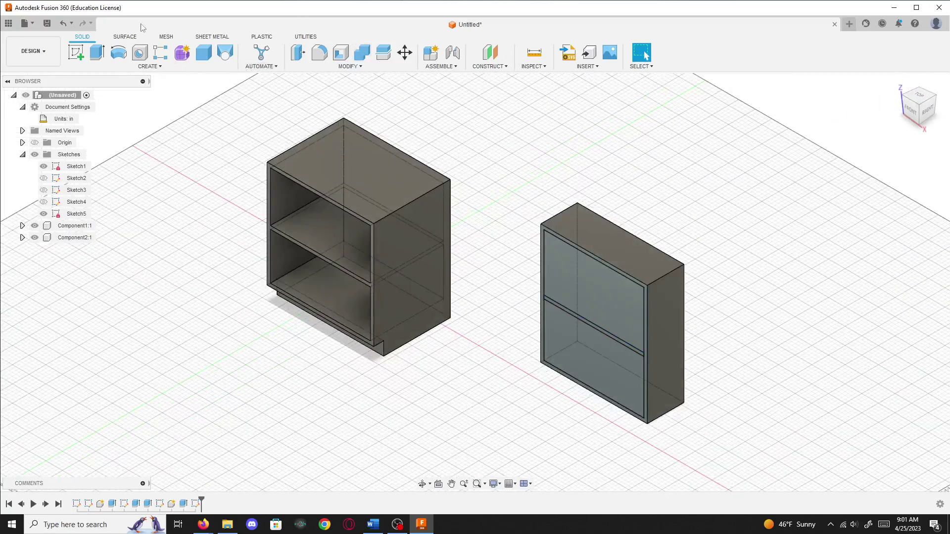
{"action": "left_click", "coordinate": [97, 54]}
{"action": "left_click", "coordinate": [169, 68]}
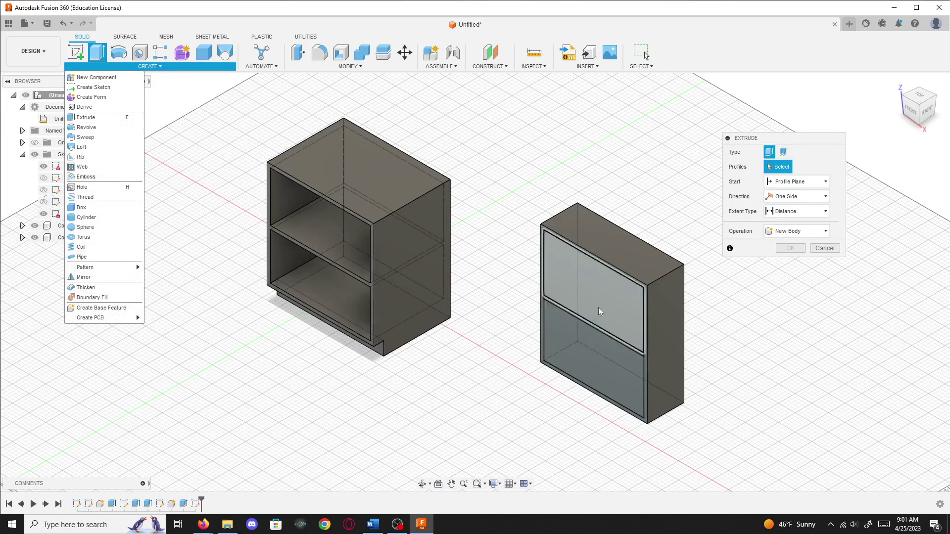
{"action": "left_click", "coordinate": [610, 300]}
{"action": "left_click", "coordinate": [610, 301]}
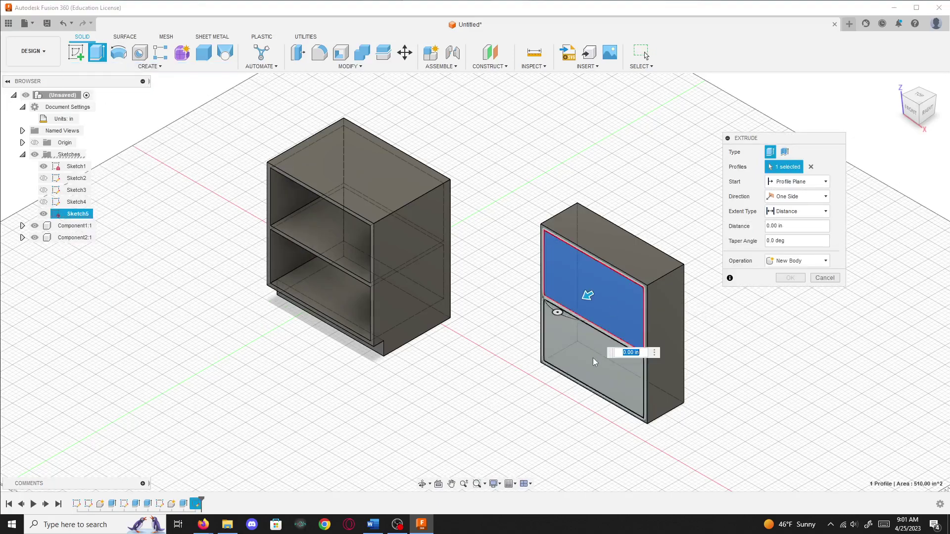
{"action": "left_click", "coordinate": [596, 361]}
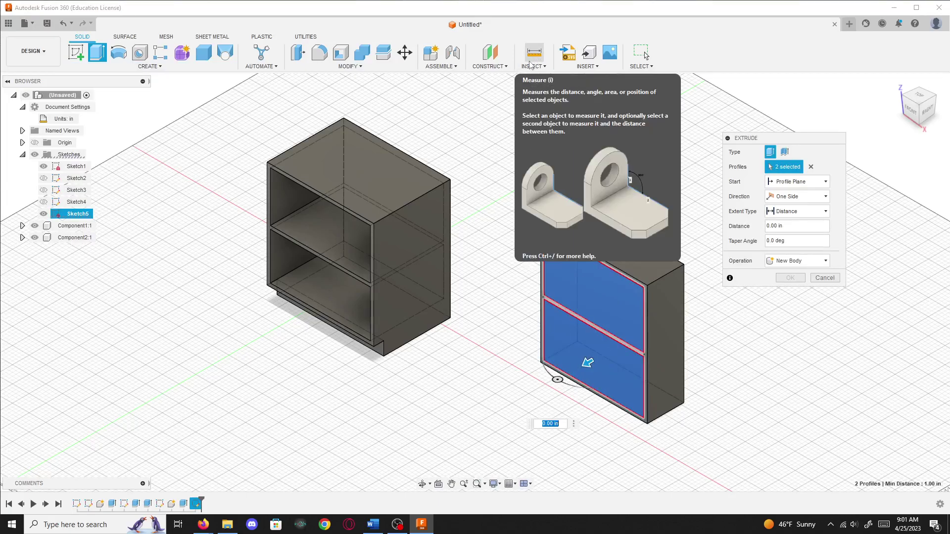
{"action": "key", "text": "BackSpace"}
{"action": "type", "text": "-10"}
{"action": "key", "text": "Return"}
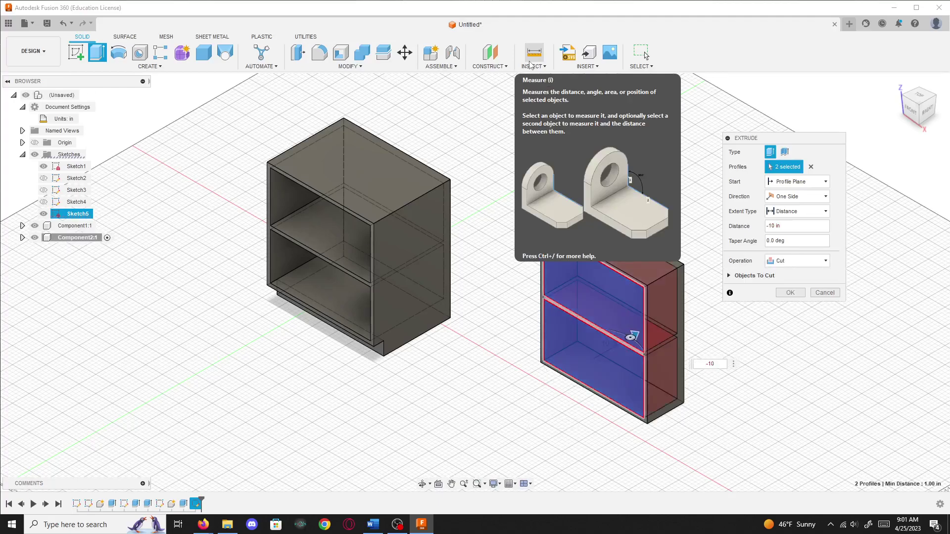
{"action": "key", "text": "Return"}
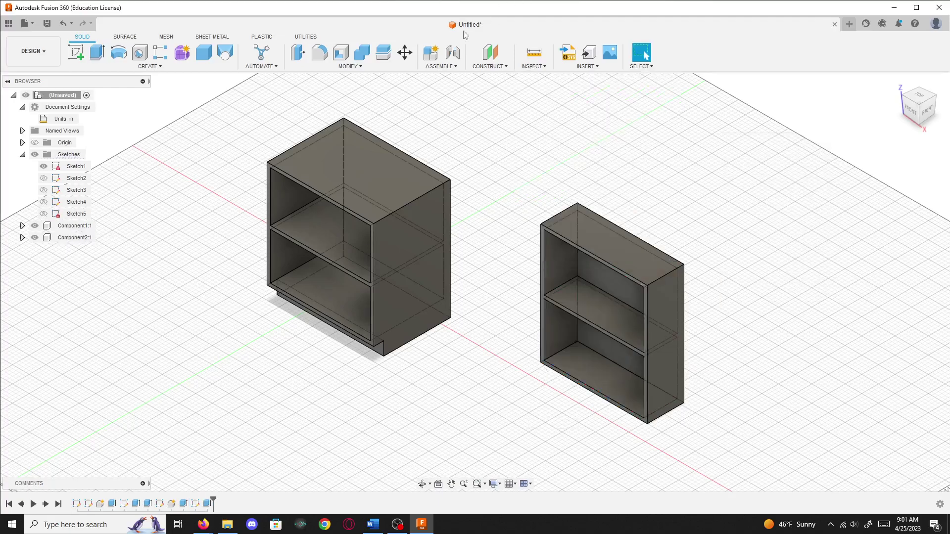
Start a new sketch on the horizontal ground plane beneath the two cabinets
{"action": "middle_click_drag", "start_coordinate": [571, 298], "coordinate": [570, 246]}
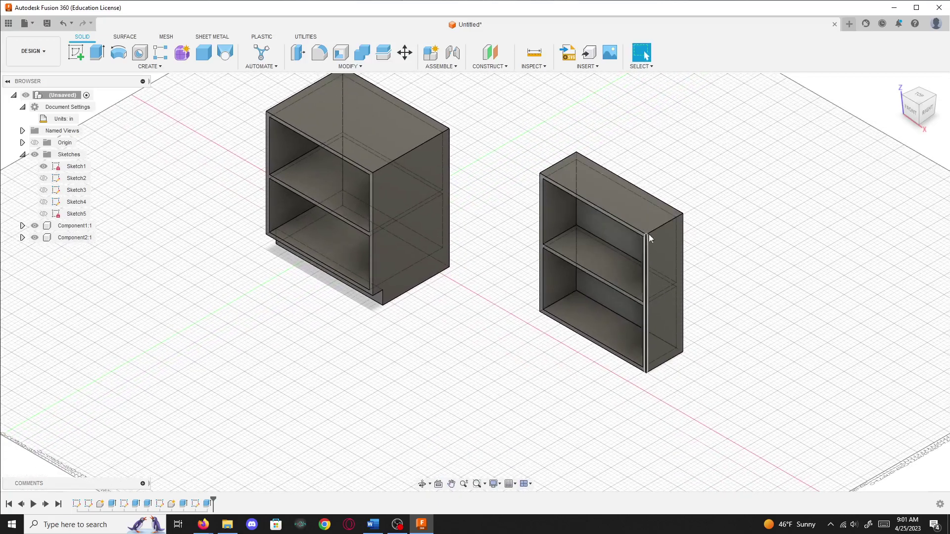
{"action": "middle_click_drag", "start_coordinate": [644, 313], "coordinate": [564, 285]}
{"action": "scroll", "coordinate": [511, 408], "scroll_direction": "down", "scroll_amount": 4}
{"action": "middle_click_drag", "start_coordinate": [437, 268], "coordinate": [352, 238]}
{"action": "scroll", "coordinate": [426, 242], "scroll_direction": "down", "scroll_amount": 1}
{"action": "scroll", "coordinate": [427, 244], "scroll_direction": "down", "scroll_amount": 2}
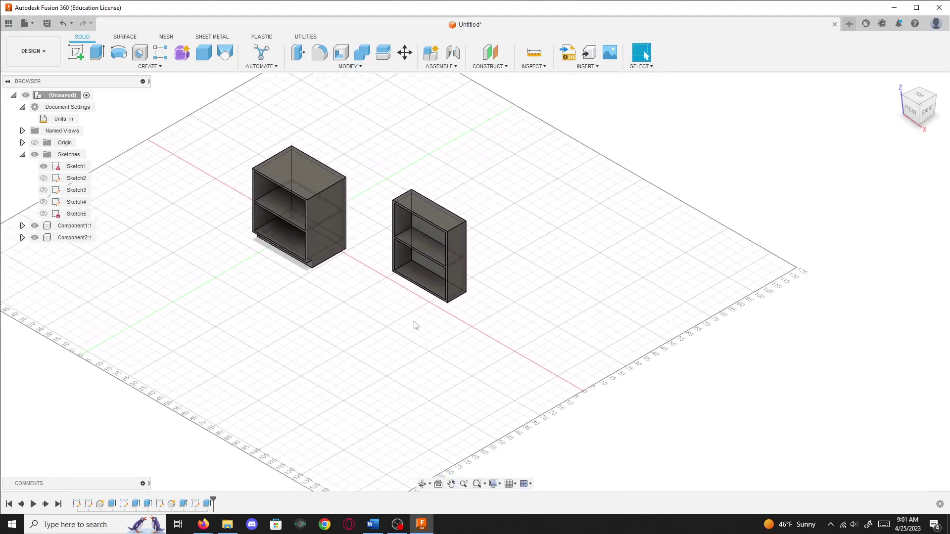
{"action": "scroll", "coordinate": [416, 324], "scroll_direction": "down", "scroll_amount": 1}
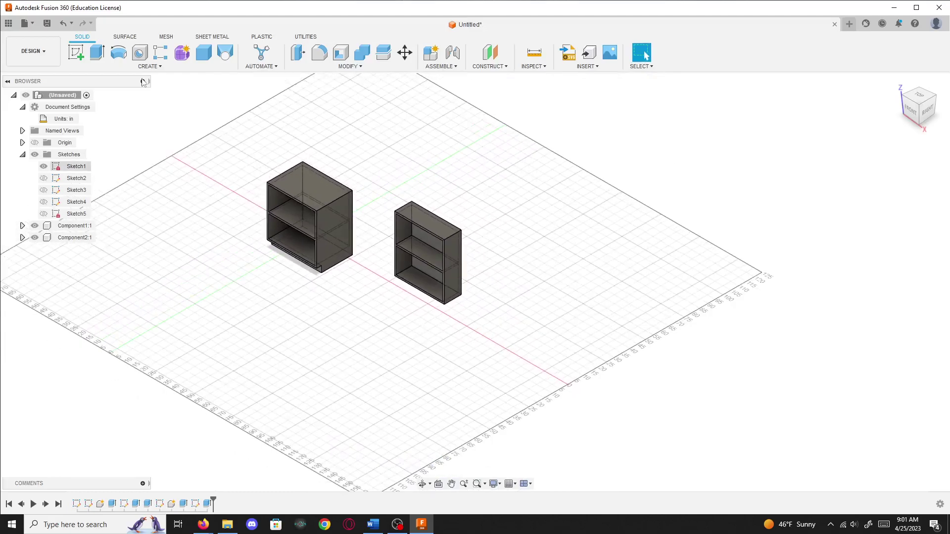
{"action": "left_click", "coordinate": [77, 54]}
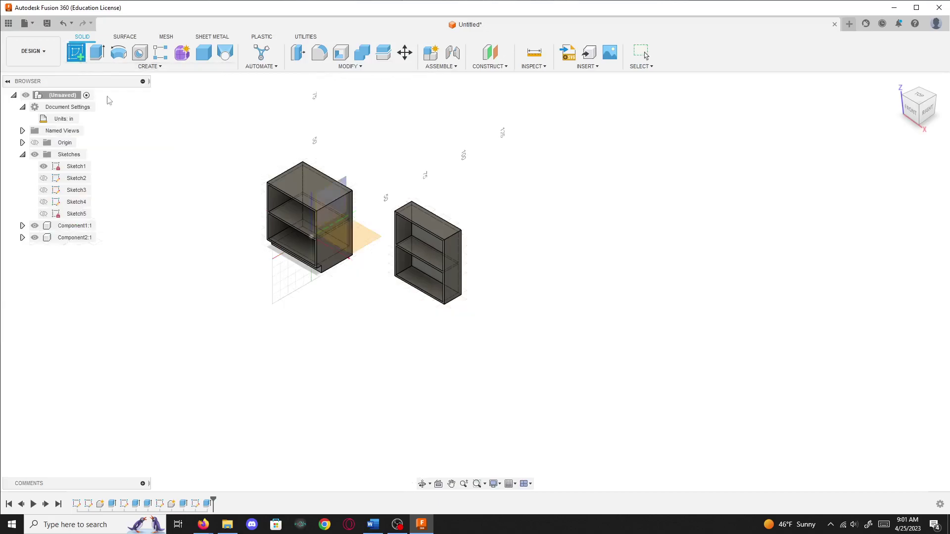
{"action": "left_click", "coordinate": [364, 237]}
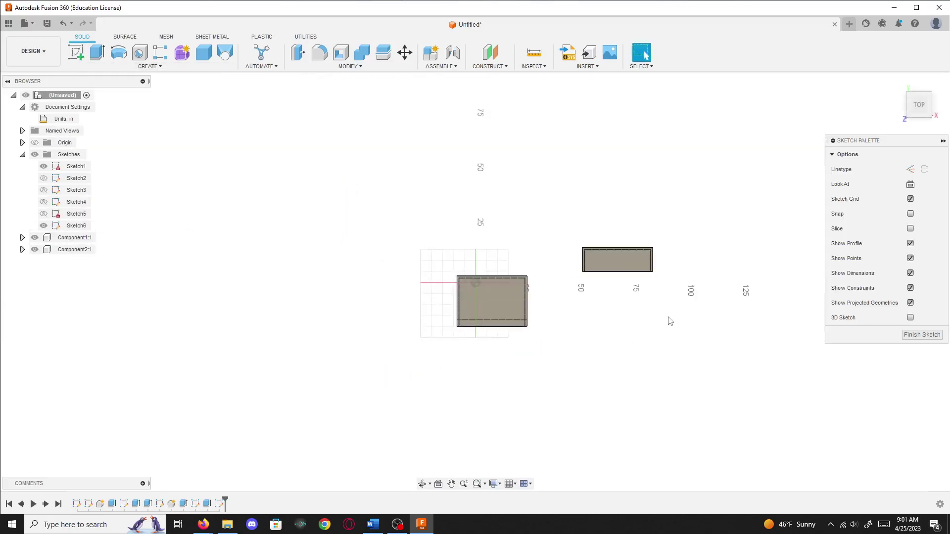
Draw a 32 × 23 in rectangle on the open ground clear of both cabinets and finish the sketch
{"action": "left_click", "coordinate": [98, 52]}
{"action": "left_click", "coordinate": [363, 289]}
{"action": "key", "text": "Tab"}
{"action": "key", "text": "Tab"}
{"action": "type", "text": "32"}
{"action": "key", "text": "Tab"}
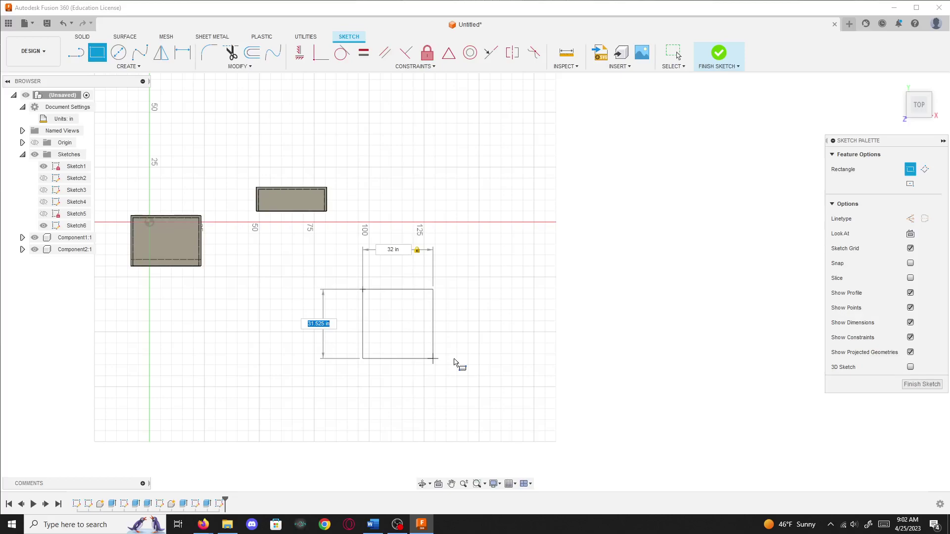
{"action": "type", "text": "32"}
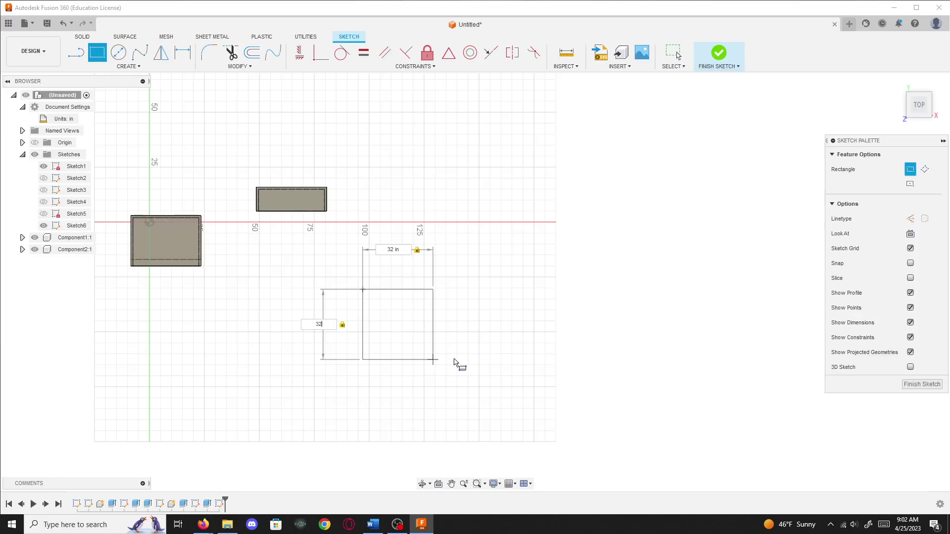
{"action": "key", "text": "BackSpace"}
{"action": "type", "text": "4"}
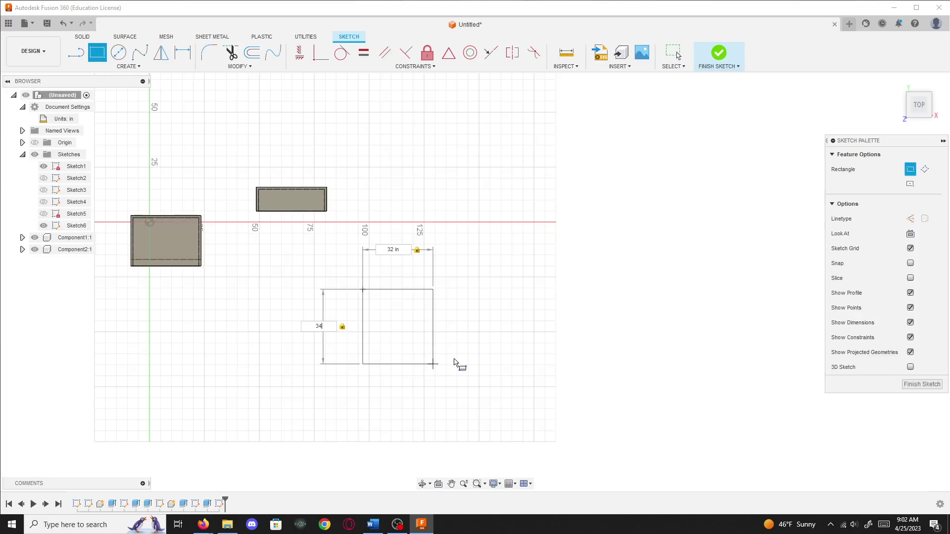
{"action": "type", "text": "3"}
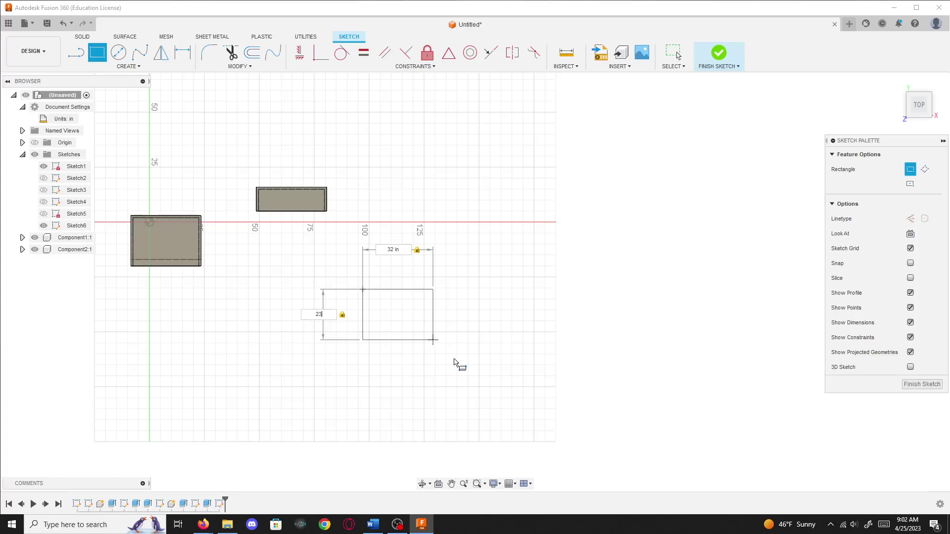
{"action": "key", "text": "Return"}
{"action": "key", "text": "Escape"}
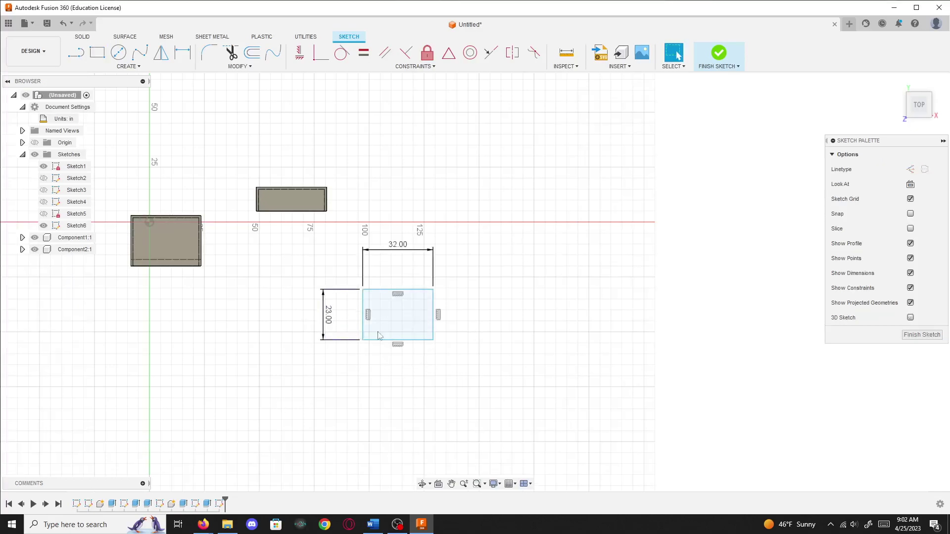
{"action": "left_click", "coordinate": [718, 53]}
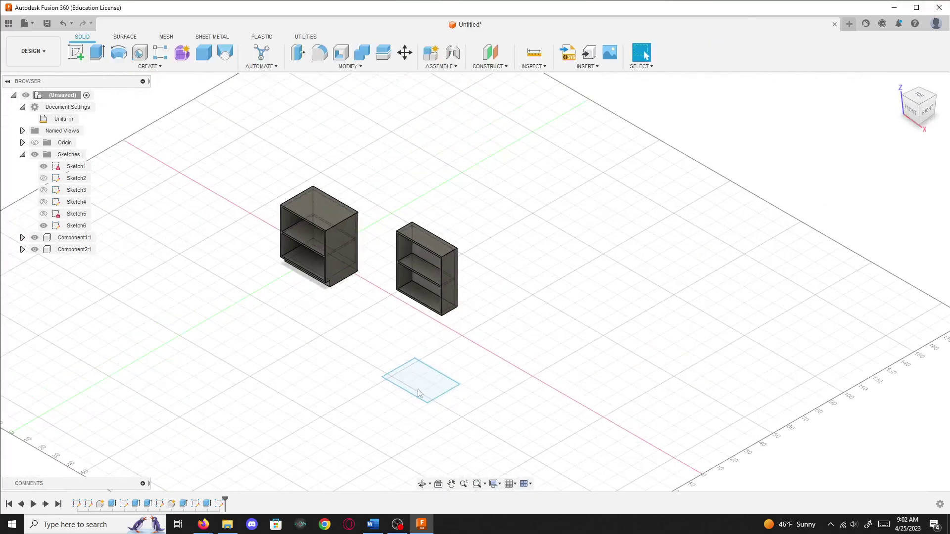
Extrude the new 32 × 23 in rectangle upward 72 in as a new component
{"action": "key", "text": "e"}
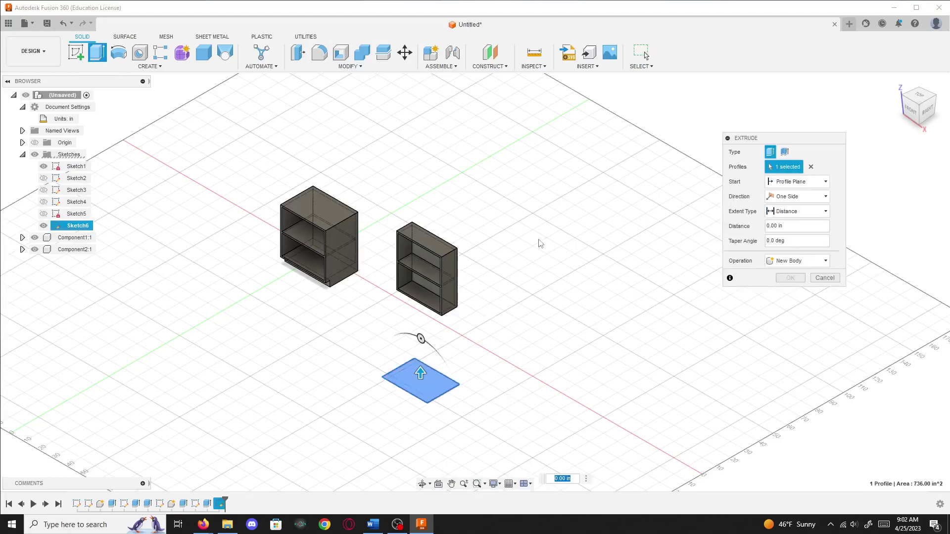
{"action": "type", "text": "72"}
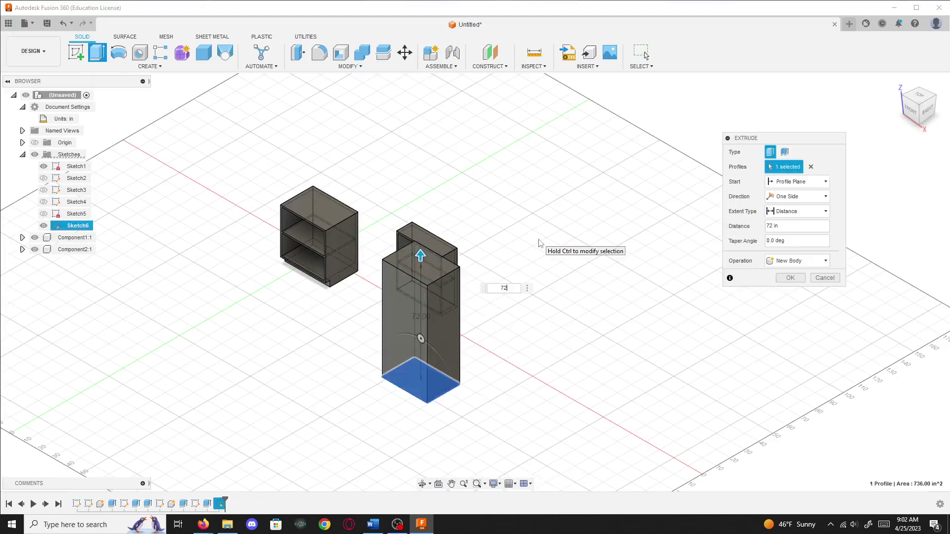
{"action": "scroll", "coordinate": [433, 377], "scroll_direction": "up", "scroll_amount": 1}
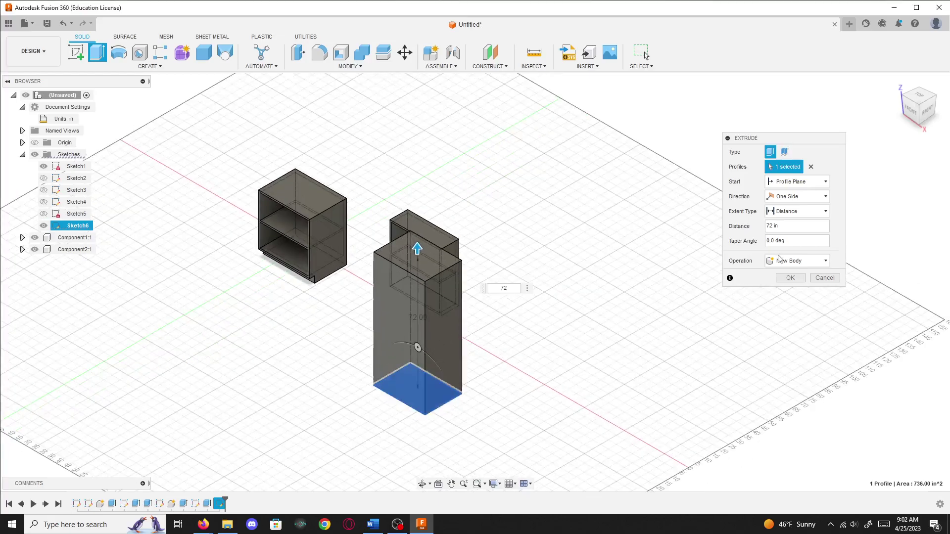
{"action": "left_click", "coordinate": [778, 260]}
{"action": "left_click", "coordinate": [792, 313]}
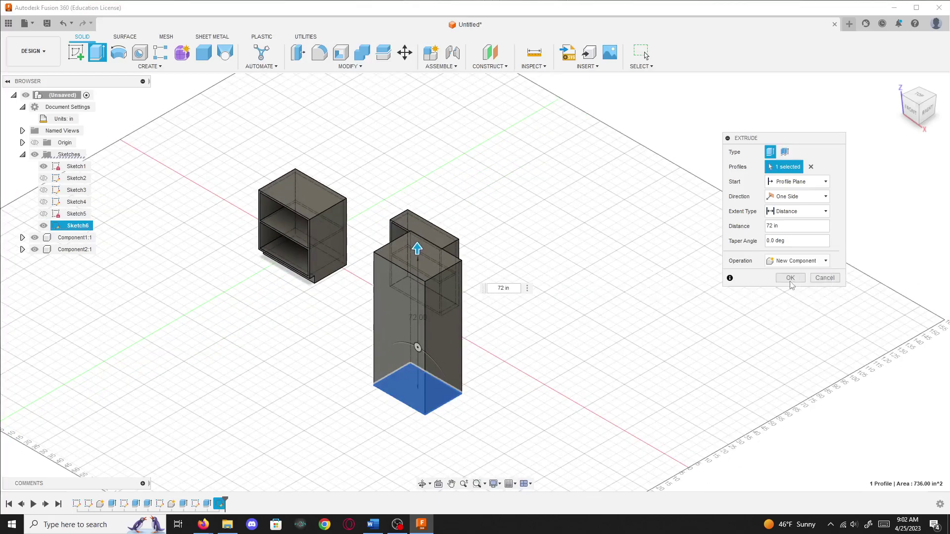
{"action": "left_click", "coordinate": [793, 277]}
Start a sketch on the tall block's front face and draw a 4 in high toe-kick rectangle across its full width at the base
{"action": "middle_click_drag", "start_coordinate": [546, 371], "coordinate": [704, 313]}
{"action": "scroll", "coordinate": [665, 321], "scroll_direction": "up", "scroll_amount": 2}
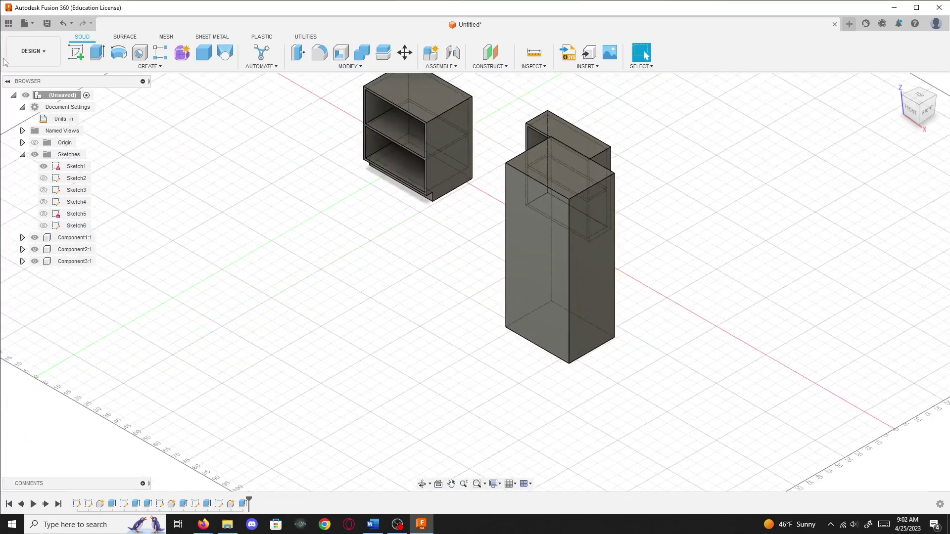
{"action": "left_click", "coordinate": [76, 52]}
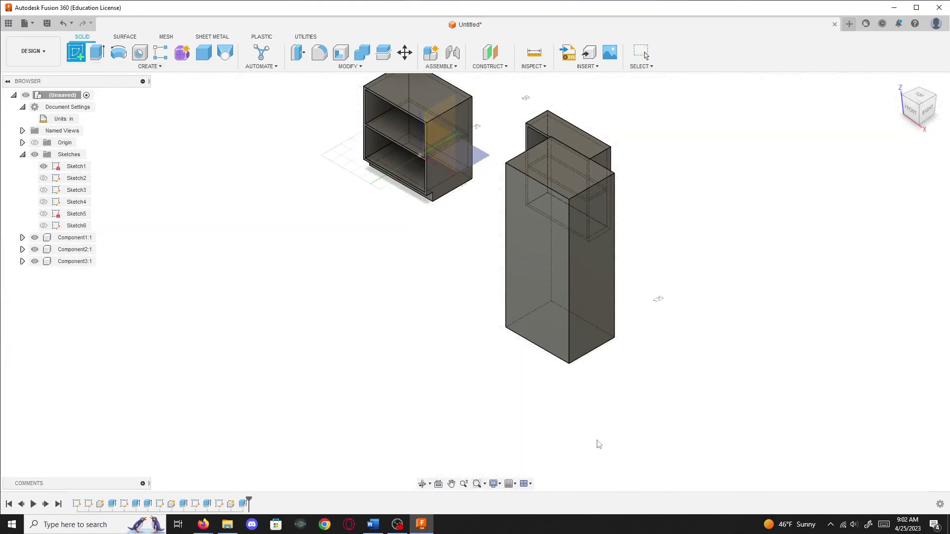
{"action": "left_click", "coordinate": [557, 299]}
{"action": "mouse_move", "coordinate": [779, 238]}
{"action": "middle_mouse_down"}
{"action": "mouse_move", "coordinate": [485, 257]}
{"action": "mouse_move", "coordinate": [476, 239]}
{"action": "middle_mouse_up"}
{"action": "scroll", "coordinate": [476, 238], "scroll_direction": "up", "scroll_amount": 3}
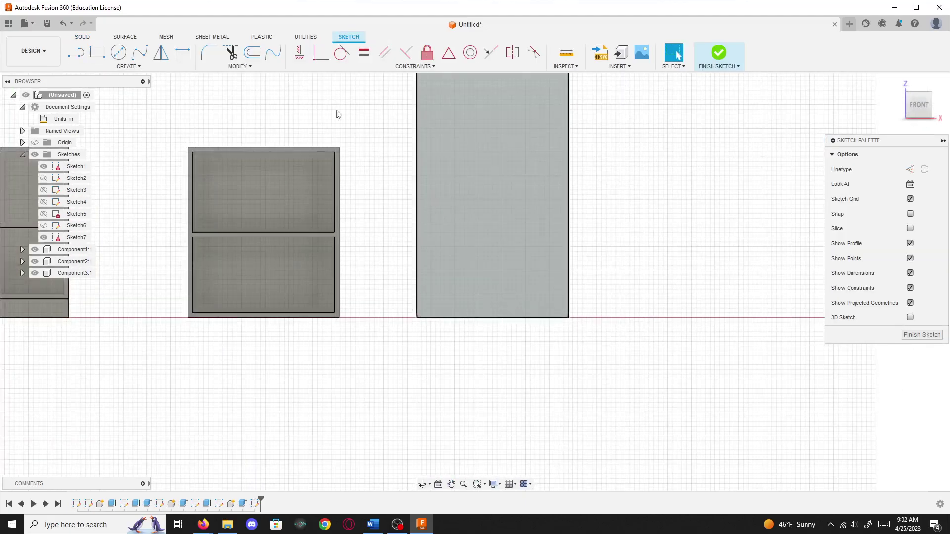
{"action": "left_click", "coordinate": [97, 52]}
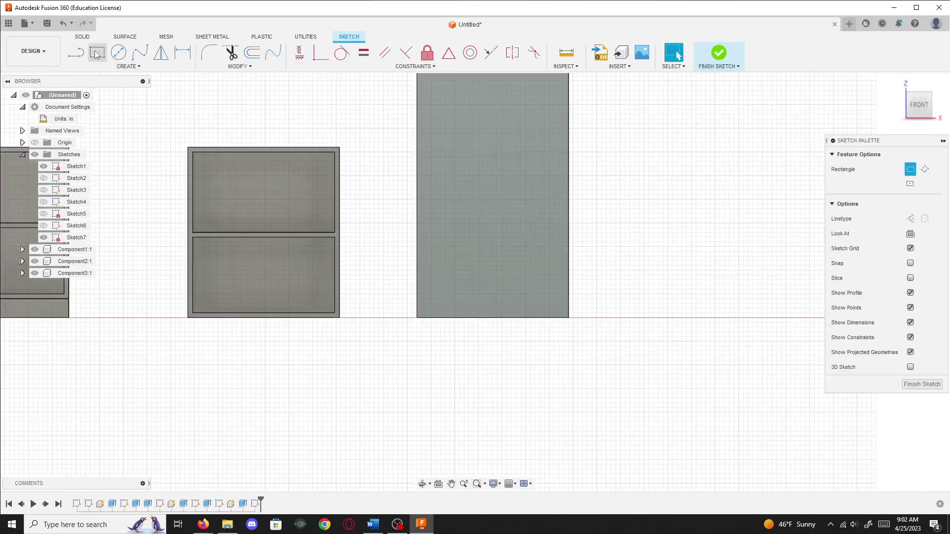
{"action": "left_click", "coordinate": [417, 318]}
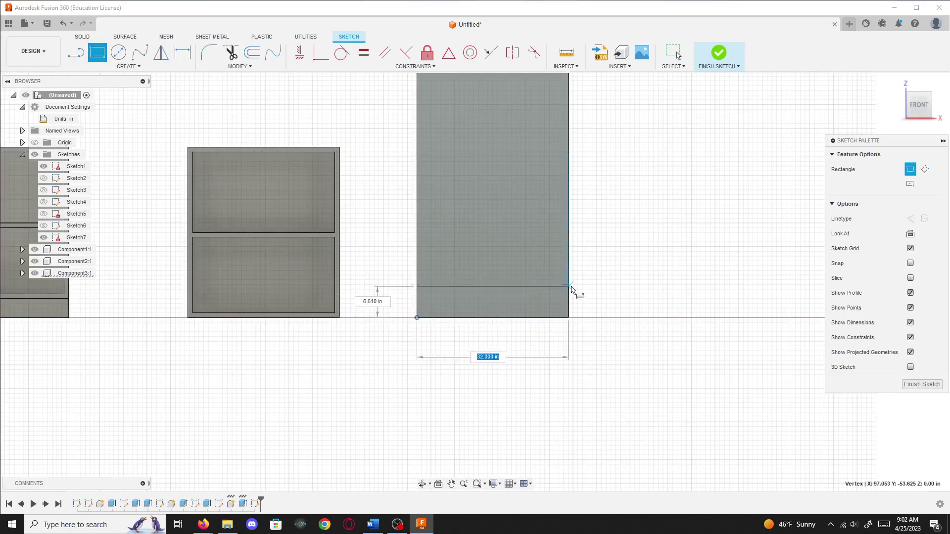
{"action": "key", "text": "Tab"}
{"action": "type", "text": "4"}
{"action": "key", "text": "Tab"}
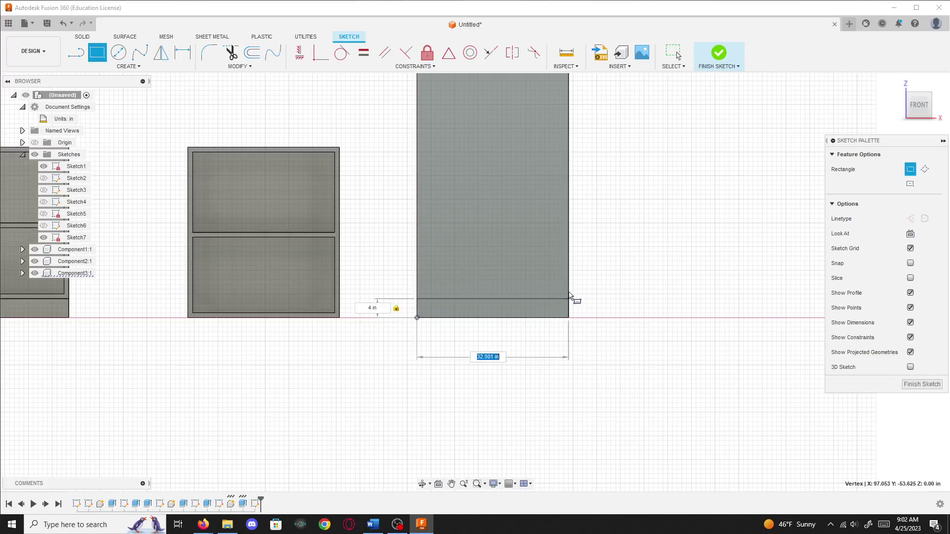
{"action": "scroll", "coordinate": [570, 296], "scroll_direction": "up", "scroll_amount": 5}
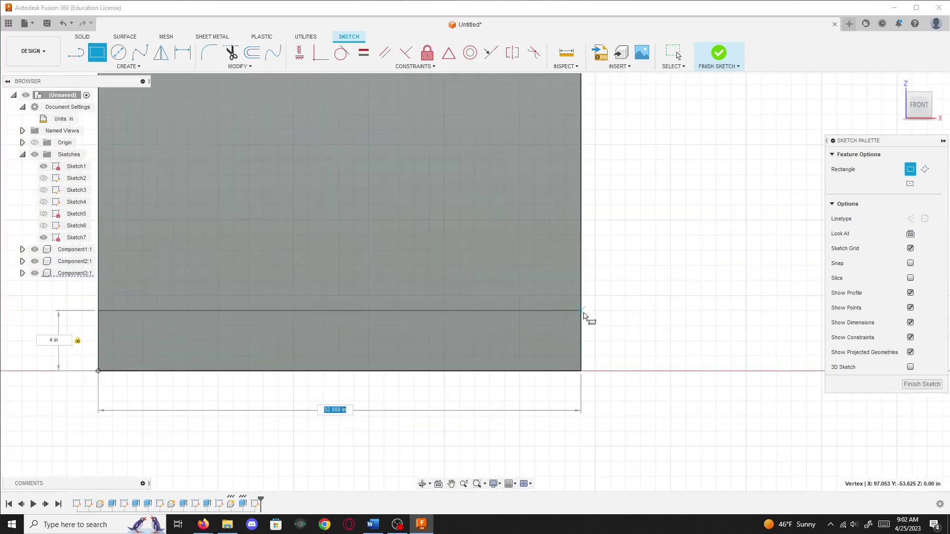
{"action": "left_click", "coordinate": [584, 316]}
Draw a rectangle covering the rest of the tall block's front face, from its upper corner down to the toe-kick rectangle
{"action": "scroll", "coordinate": [582, 313], "scroll_direction": "down", "scroll_amount": 2}
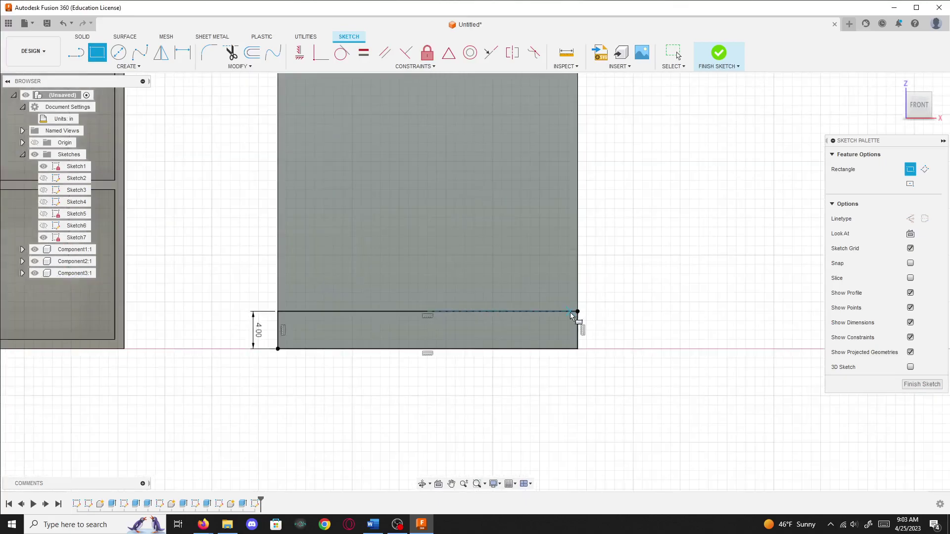
{"action": "scroll", "coordinate": [571, 316], "scroll_direction": "down", "scroll_amount": 1}
{"action": "middle_click_drag", "start_coordinate": [592, 250], "coordinate": [479, 346]}
{"action": "scroll", "coordinate": [479, 345], "scroll_direction": "down", "scroll_amount": 1}
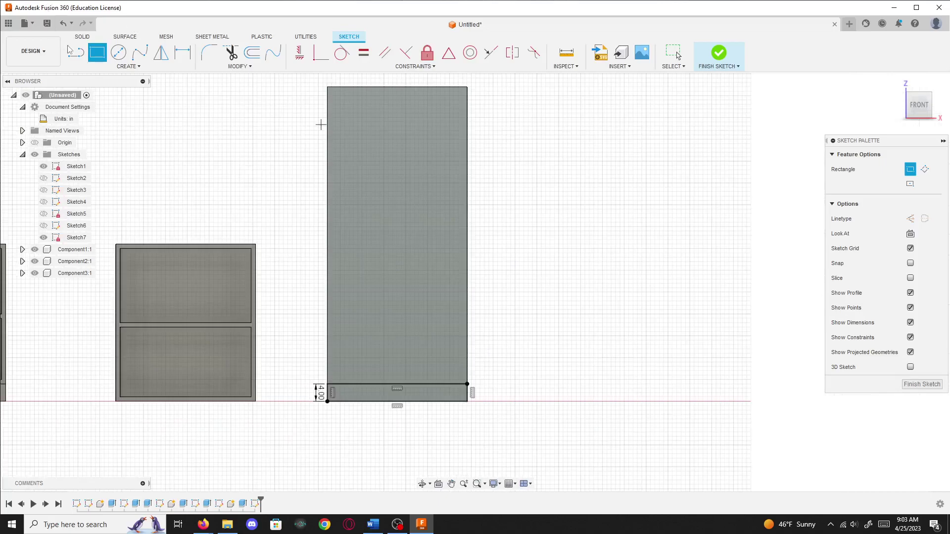
{"action": "left_click", "coordinate": [328, 87]}
{"action": "left_click", "coordinate": [468, 384]}
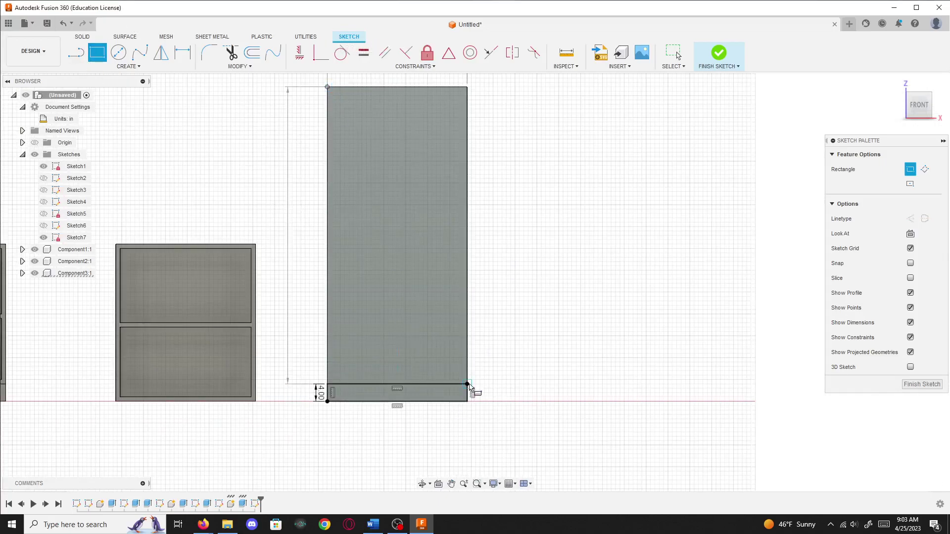
Offset the large rectangle above the toe kick inward by 1 in
{"action": "left_click", "coordinate": [252, 53]}
{"action": "left_click", "coordinate": [351, 87]}
{"action": "type", "text": "1"}
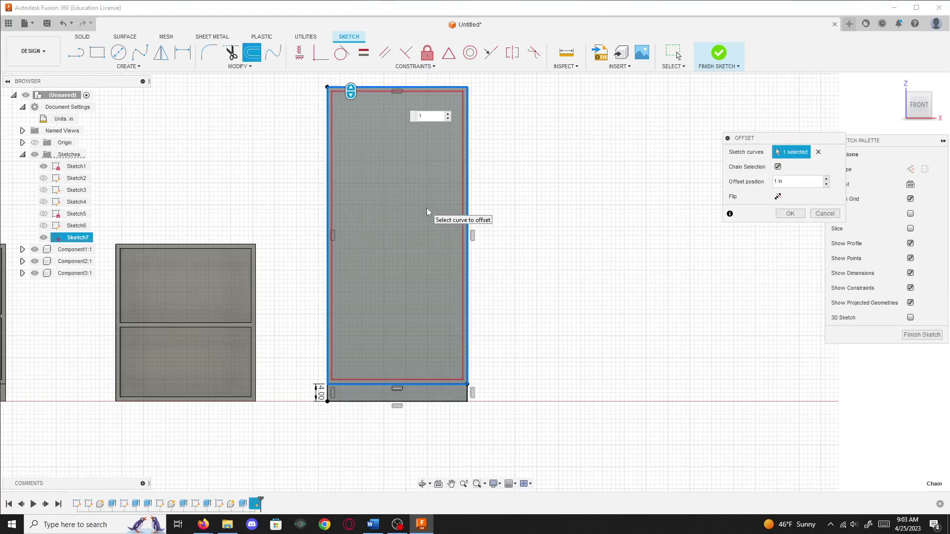
{"action": "key", "text": "Return"}
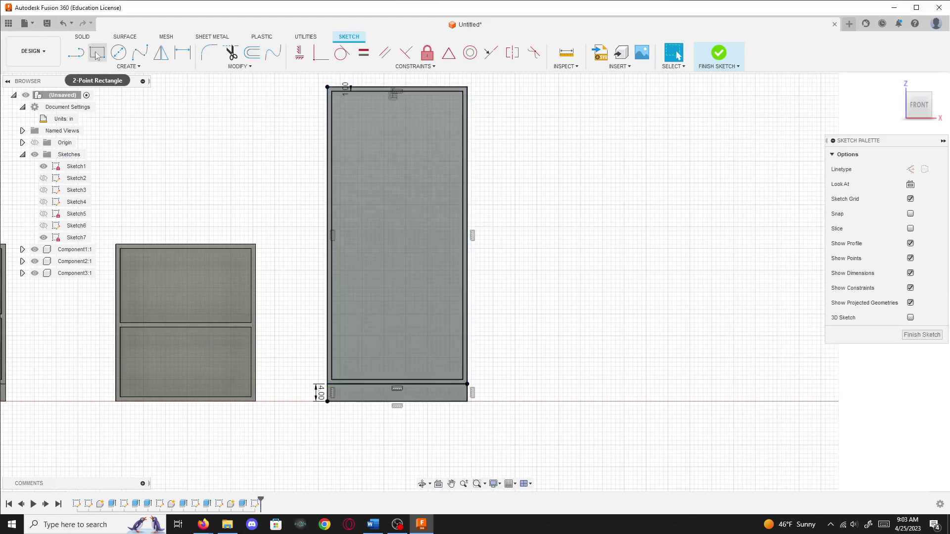
Draw a 1 in high shelf rectangle across the full inner width of the offset outline at about mid-height
{"action": "left_click", "coordinate": [97, 53]}
{"action": "scroll", "coordinate": [342, 250], "scroll_direction": "up", "scroll_amount": 2}
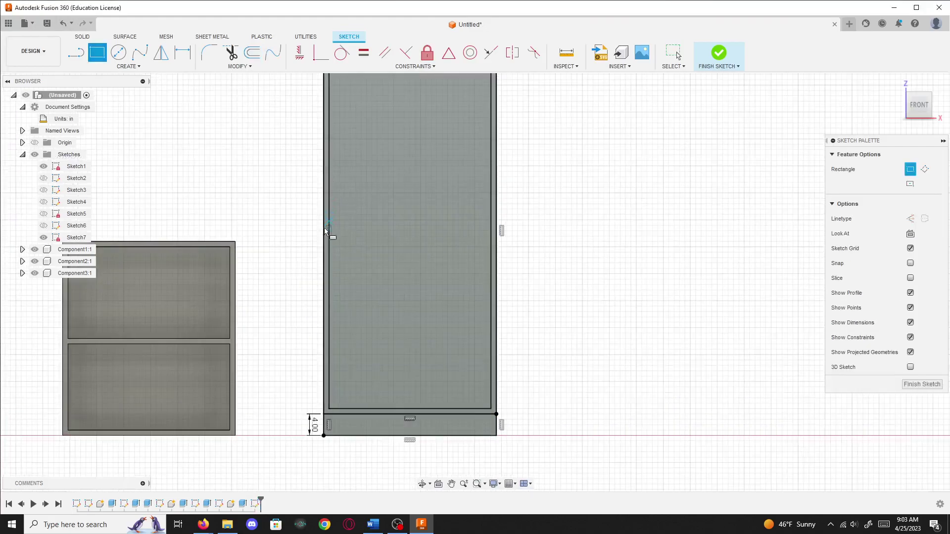
{"action": "left_click", "coordinate": [329, 232]}
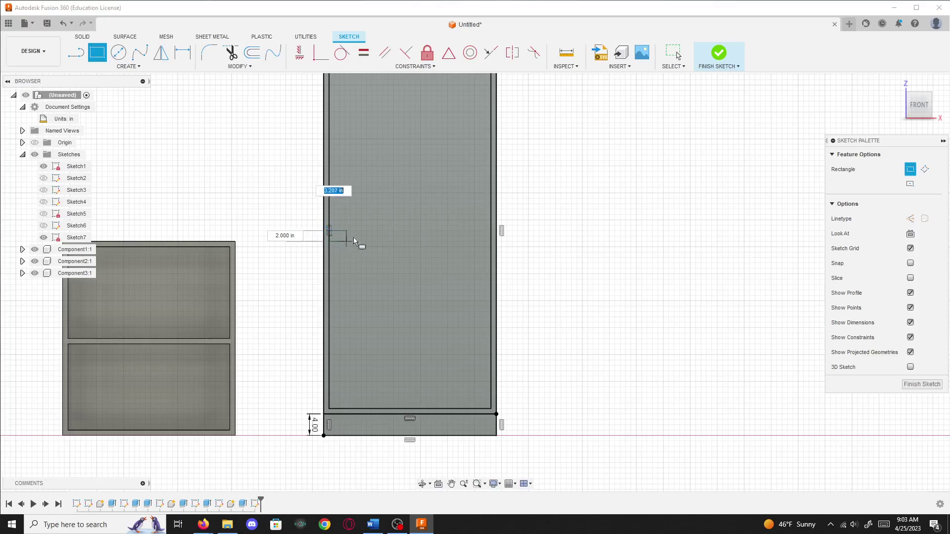
{"action": "type", "text": "1"}
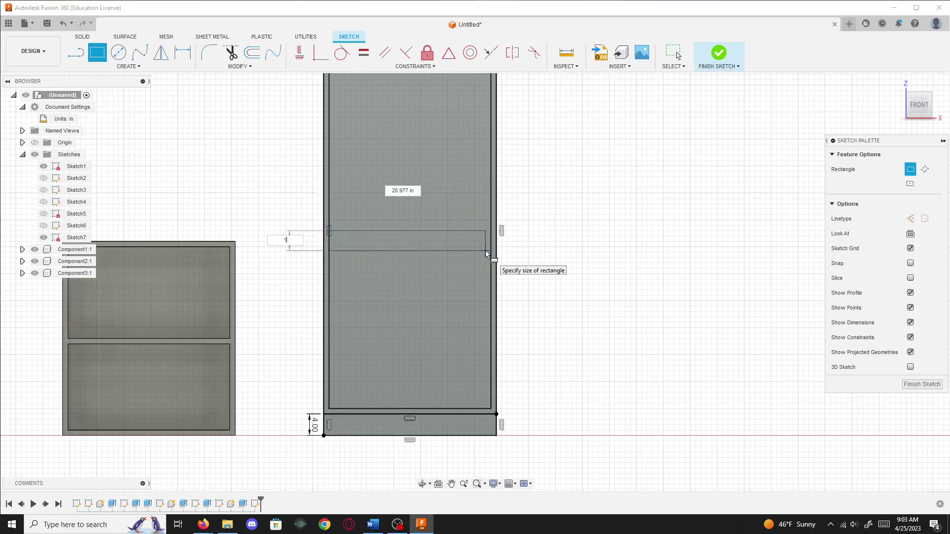
{"action": "key", "text": "Tab"}
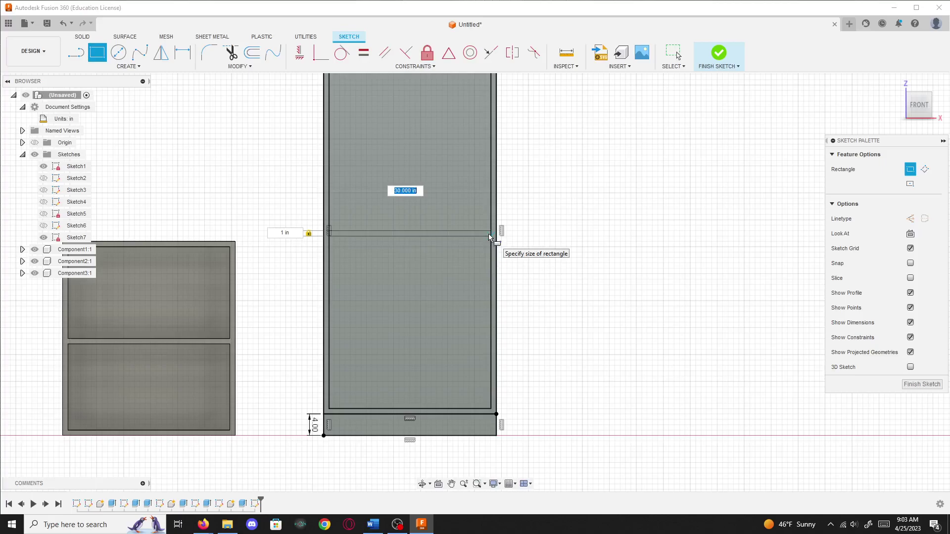
{"action": "left_click", "coordinate": [489, 233]}
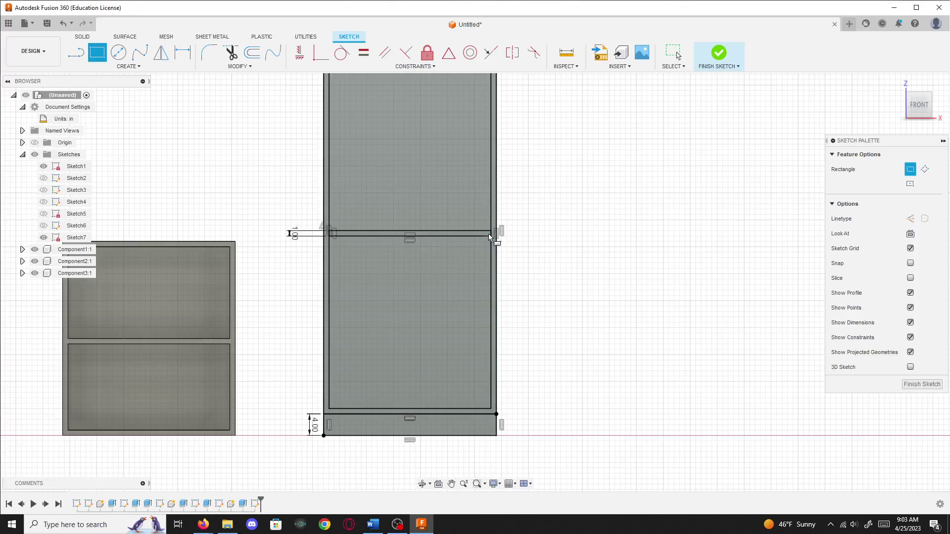
Draw a second 1 in high shelf rectangle across the inner width, about midway between the middle shelf and the outline's lower edge
{"action": "left_click", "coordinate": [329, 330]}
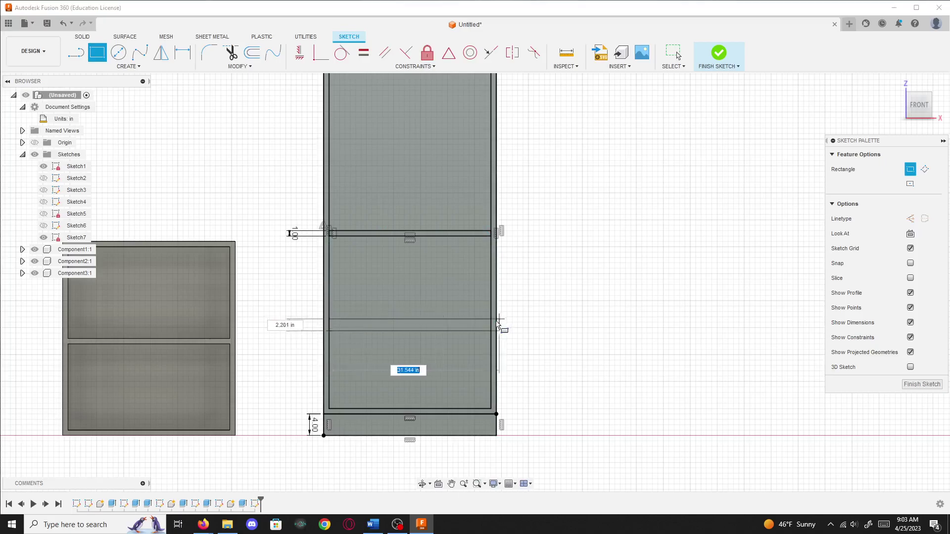
{"action": "key", "text": "Tab"}
{"action": "type", "text": "1"}
{"action": "key", "text": "Tab"}
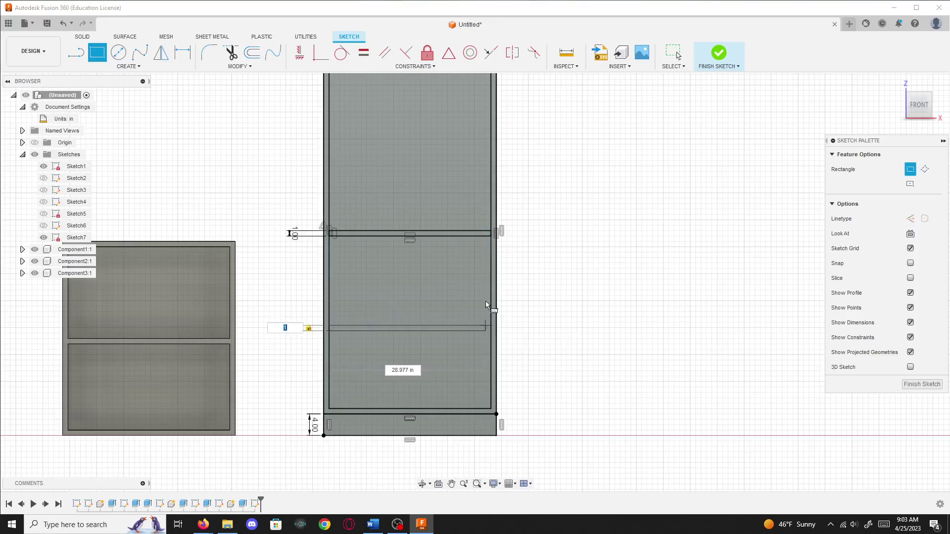
{"action": "left_click", "coordinate": [495, 329]}
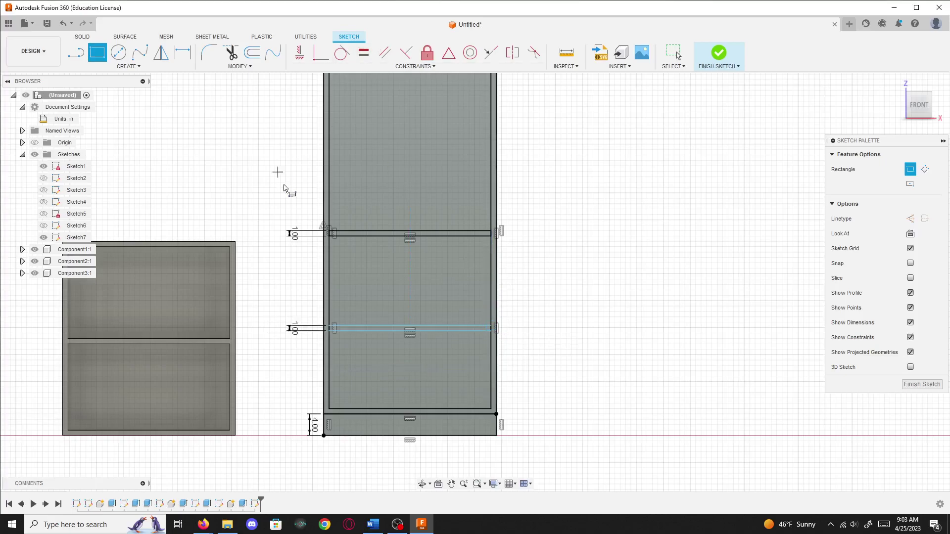
Draw a third 1 in high shelf rectangle across the inner width, about midway between the middle shelf and the outline's upper edge
{"action": "middle_click_drag", "start_coordinate": [367, 131], "coordinate": [361, 216]}
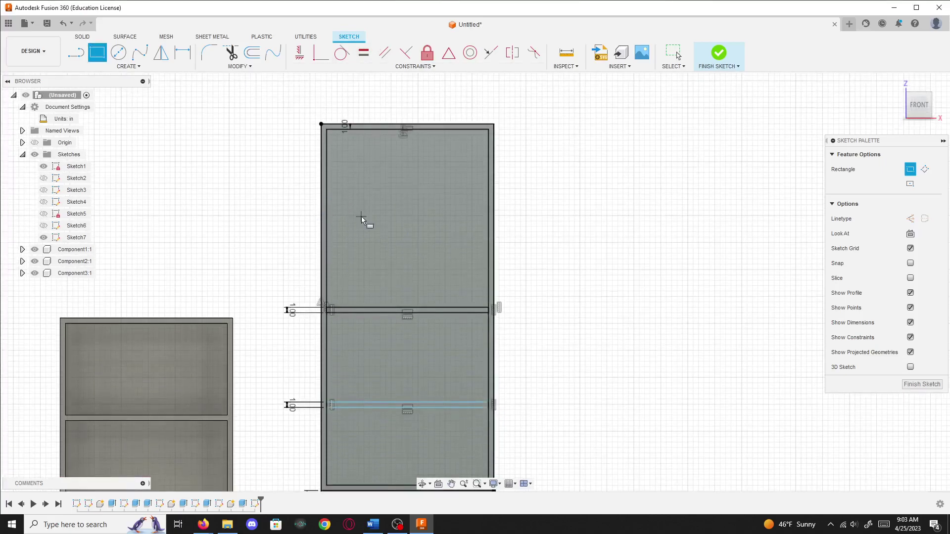
{"action": "left_click", "coordinate": [324, 222]}
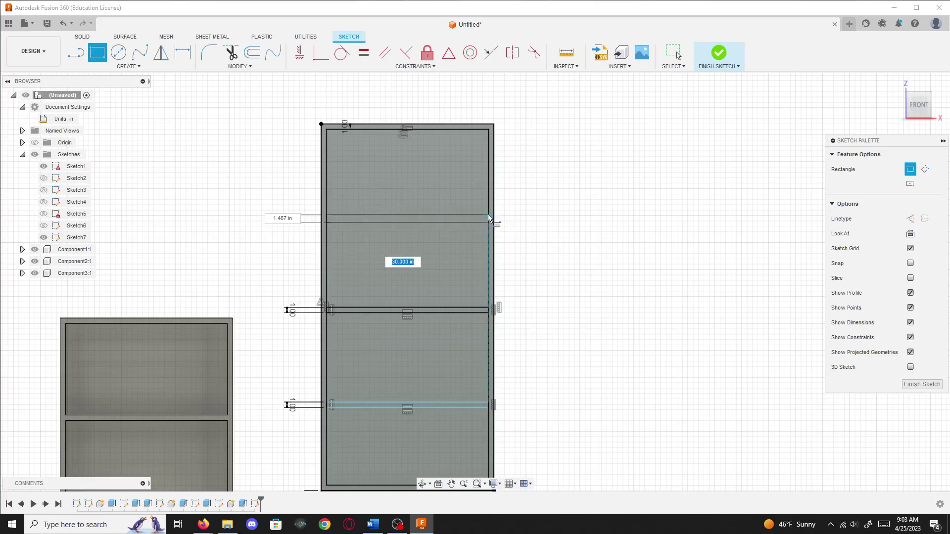
{"action": "key", "text": "Tab"}
{"action": "type", "text": "1"}
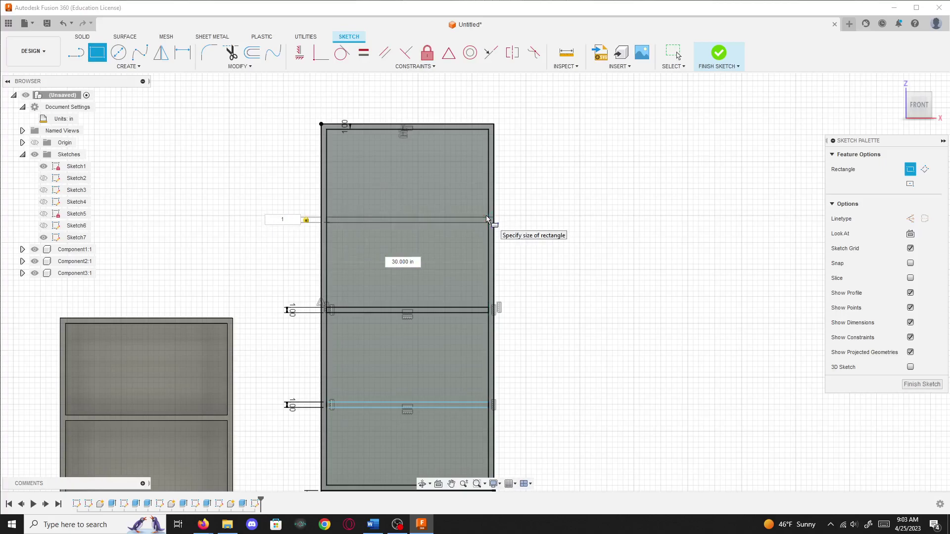
{"action": "key", "text": "Return"}
{"action": "middle_click_drag", "start_coordinate": [508, 328], "coordinate": [530, 265]}
{"action": "key", "text": "Escape"}
Nudge the upper shelf rectangle slightly upward to even out the two upper compartments, and finish the sketch
{"action": "middle_click_drag", "start_coordinate": [535, 162], "coordinate": [544, 191]}
{"action": "left_click", "coordinate": [485, 272]}
{"action": "double_click", "coordinate": [481, 276]}
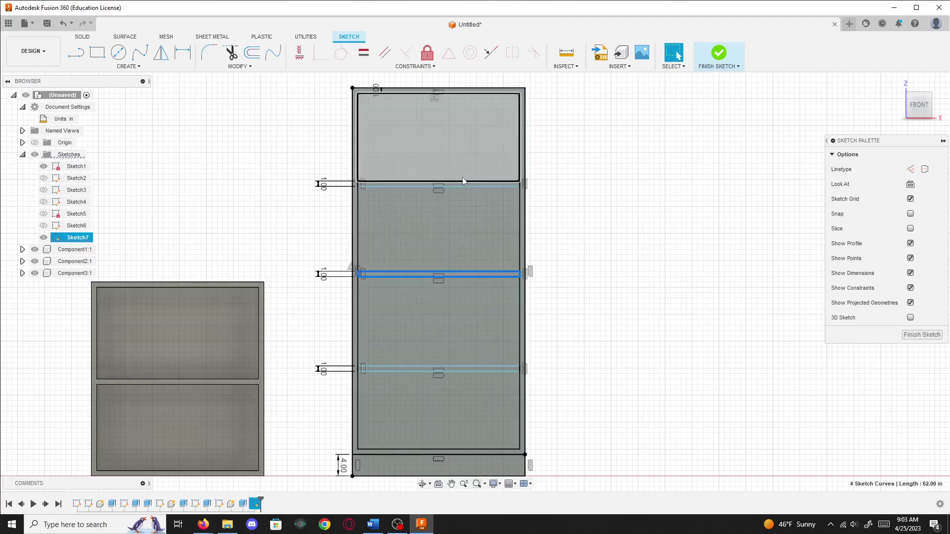
{"action": "mouse_move", "coordinate": [467, 189]}
{"action": "left_mouse_down"}
{"action": "mouse_move", "coordinate": [467, 224]}
{"action": "mouse_move", "coordinate": [473, 172]}
{"action": "mouse_move", "coordinate": [469, 220]}
{"action": "mouse_move", "coordinate": [472, 190]}
{"action": "left_mouse_up"}
{"action": "left_click", "coordinate": [713, 58]}
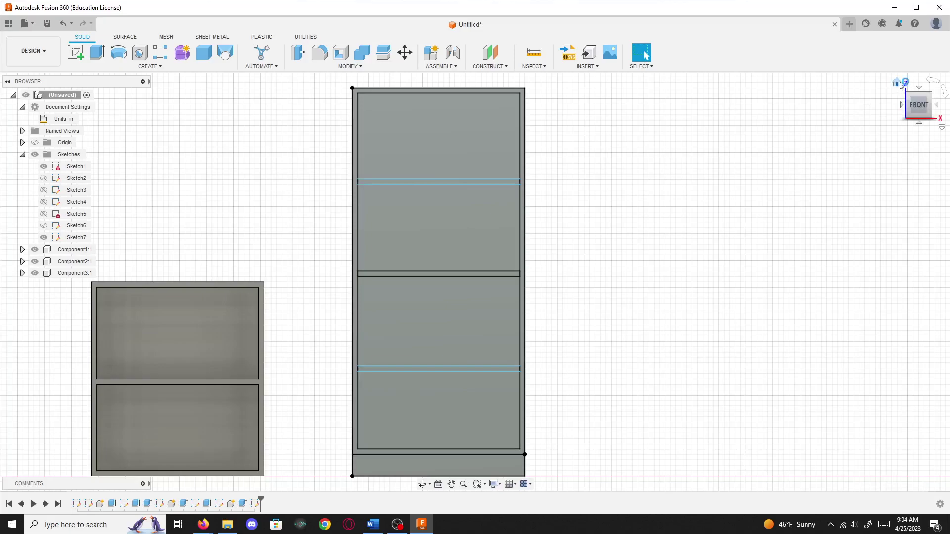
Extrude the toe-kick rectangle inward as a cut at the foot of the tall block's front
{"action": "left_click", "coordinate": [897, 83]}
{"action": "middle_click_drag", "start_coordinate": [641, 418], "coordinate": [694, 288]}
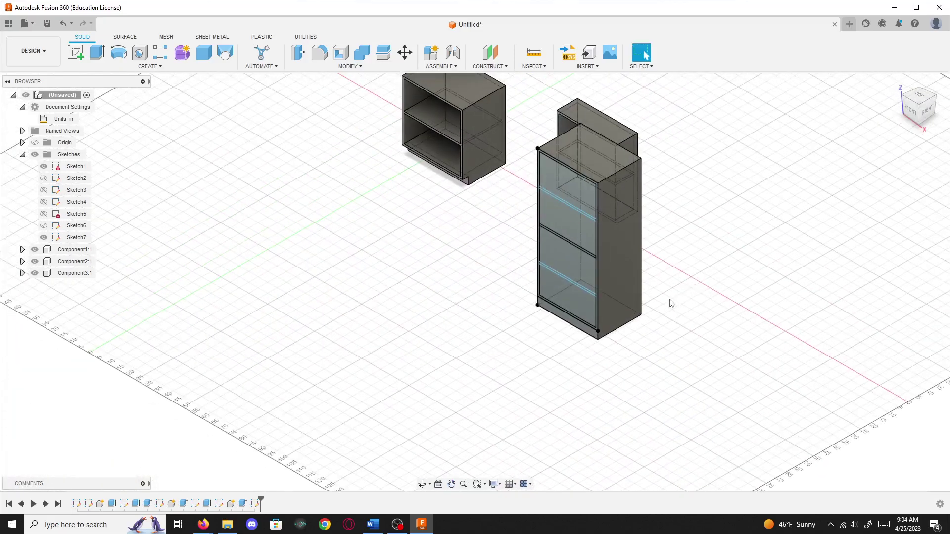
{"action": "scroll", "coordinate": [669, 298], "scroll_direction": "up", "scroll_amount": 3}
{"action": "middle_click_drag", "start_coordinate": [643, 318], "coordinate": [713, 390]}
{"action": "left_click", "coordinate": [97, 52]}
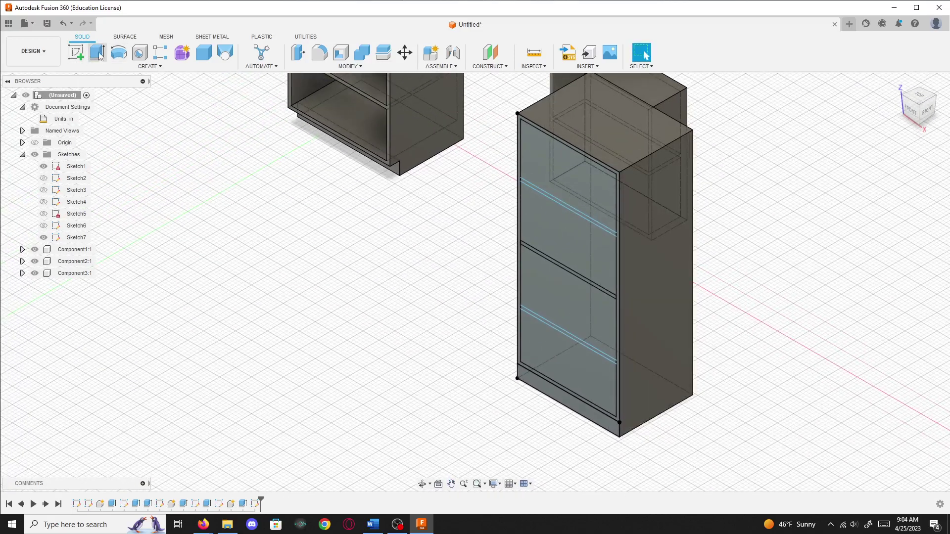
{"action": "left_click", "coordinate": [546, 388]}
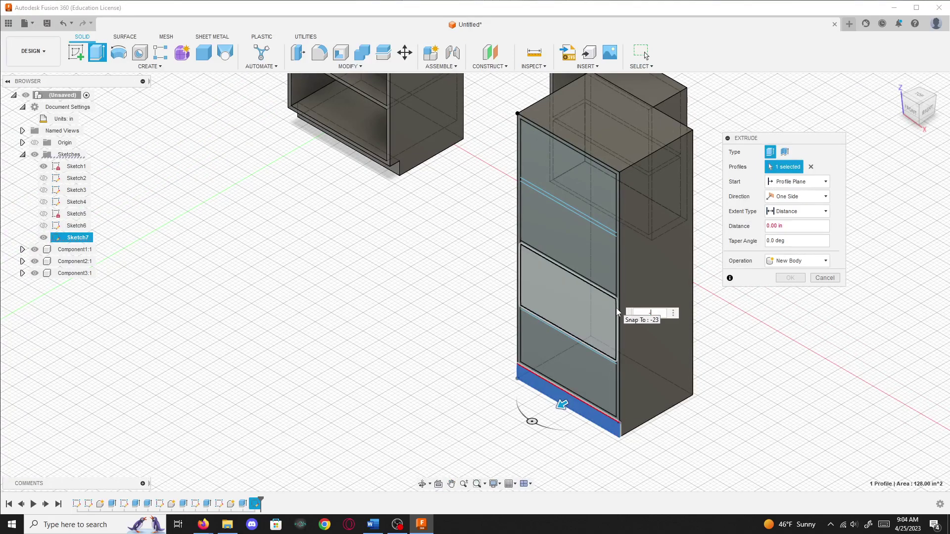
{"action": "key", "text": "Return"}
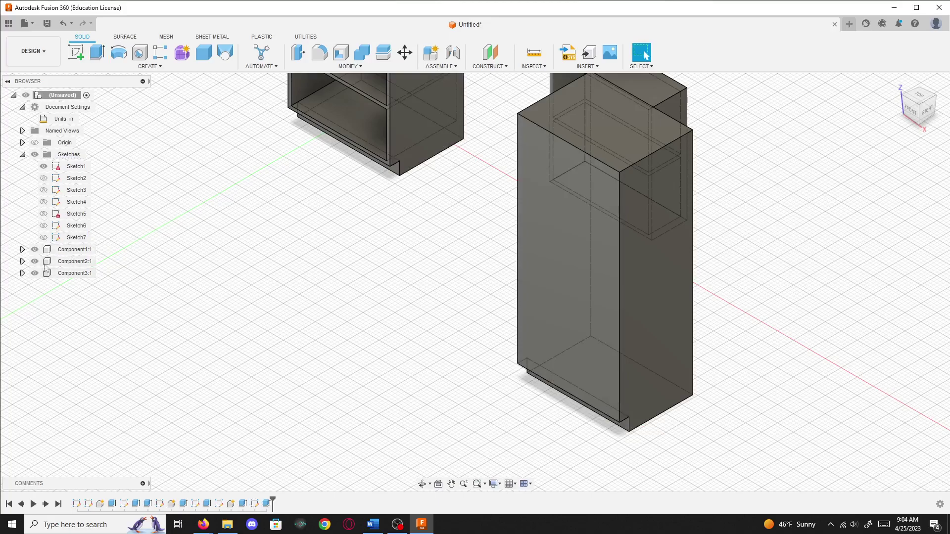
Show Sketch7 again, cut its four compartment profiles 22 in deep into the tall block, and hide the sketch
{"action": "left_click", "coordinate": [43, 237]}
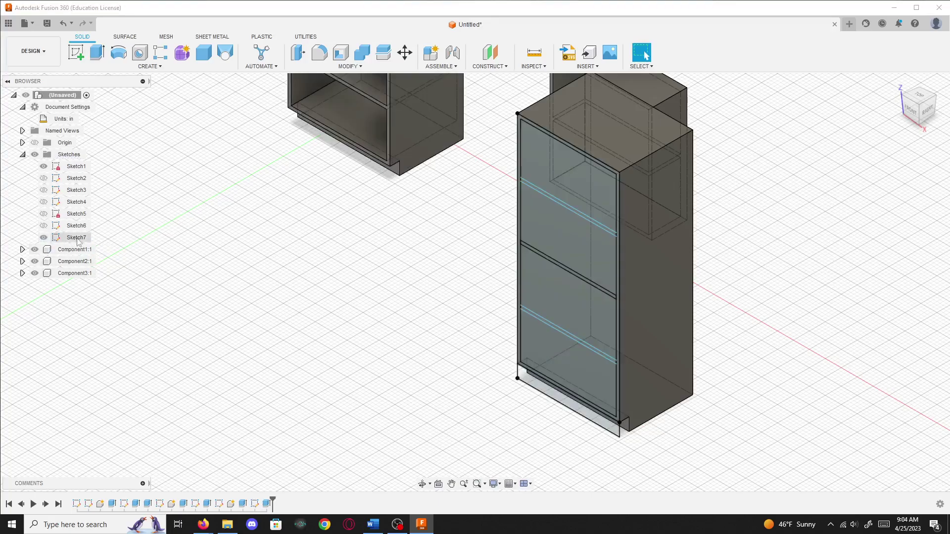
{"action": "middle_click_drag", "start_coordinate": [371, 244], "coordinate": [338, 248]}
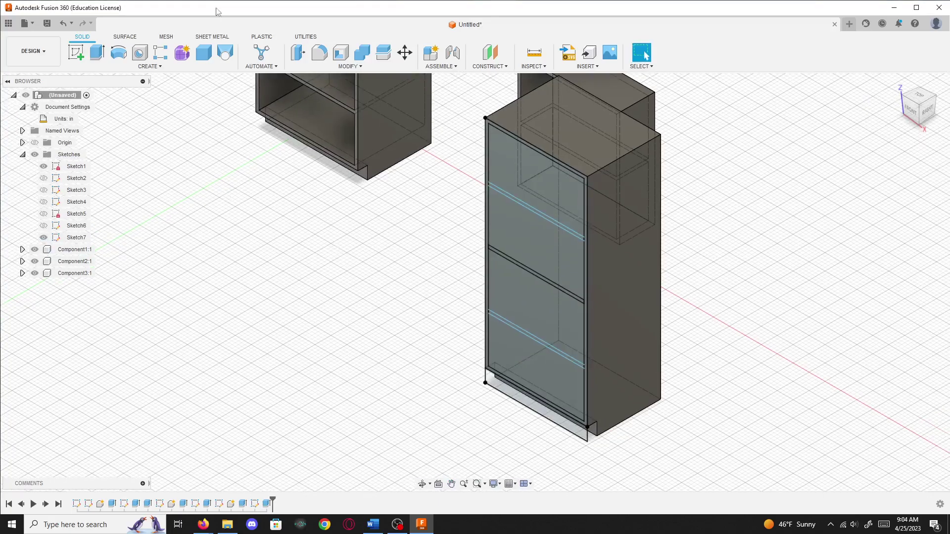
{"action": "left_click", "coordinate": [97, 51]}
{"action": "left_click", "coordinate": [559, 198]}
{"action": "left_click", "coordinate": [539, 248]}
{"action": "left_click", "coordinate": [526, 316]}
{"action": "left_click", "coordinate": [523, 367]}
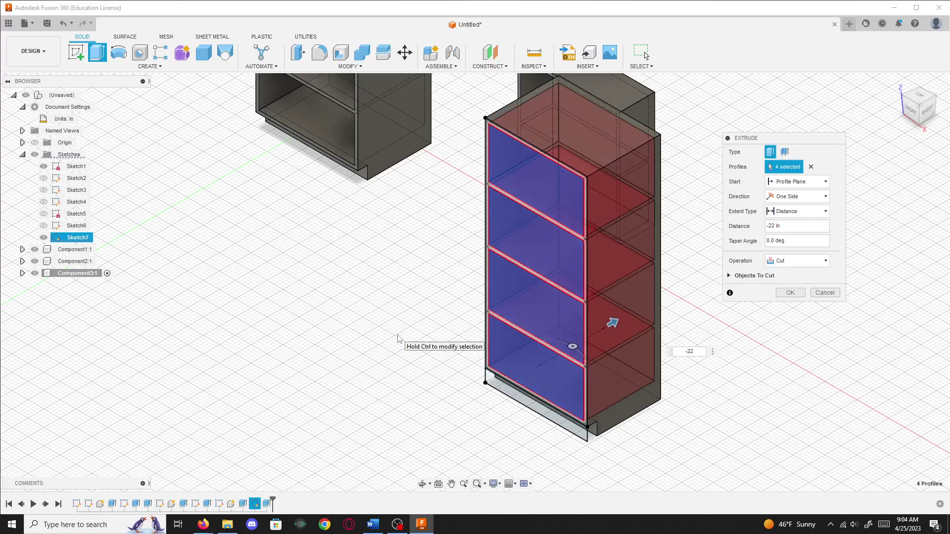
{"action": "key", "text": "Return"}
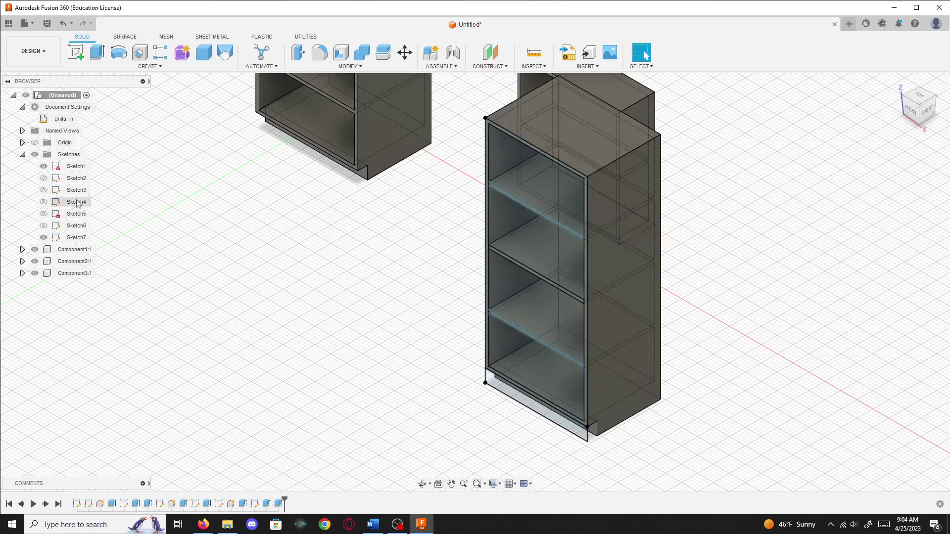
{"action": "left_click", "coordinate": [43, 237]}
{"action": "scroll", "coordinate": [424, 275], "scroll_direction": "down", "scroll_amount": 2}
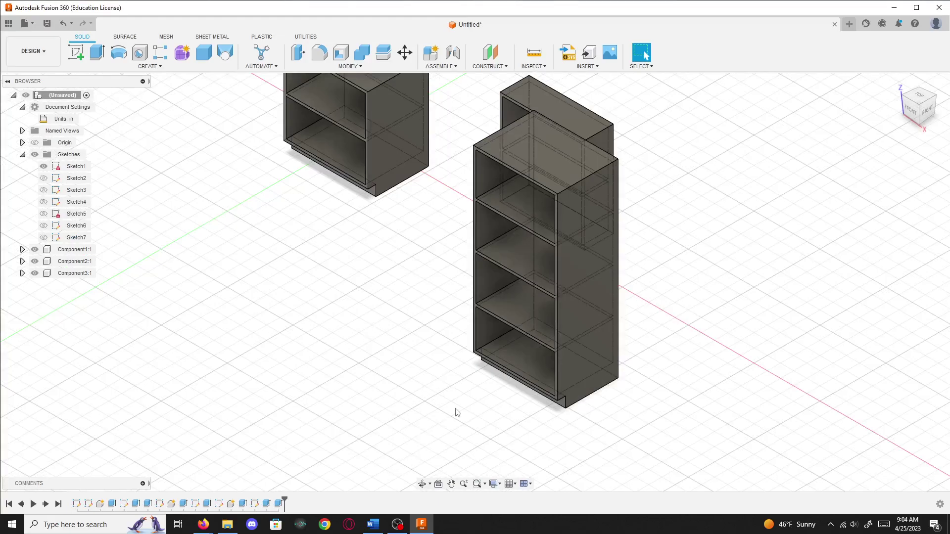
Download the Mahogany and Walnut wood appearances from the Fusion 360 appearance library
{"action": "key", "text": "a"}
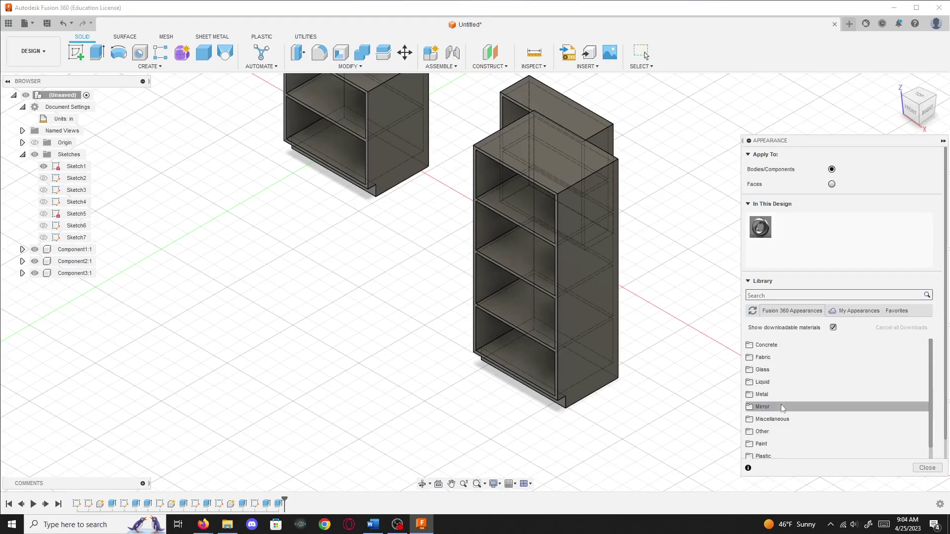
{"action": "scroll", "coordinate": [779, 418], "scroll_direction": "down", "scroll_amount": 3}
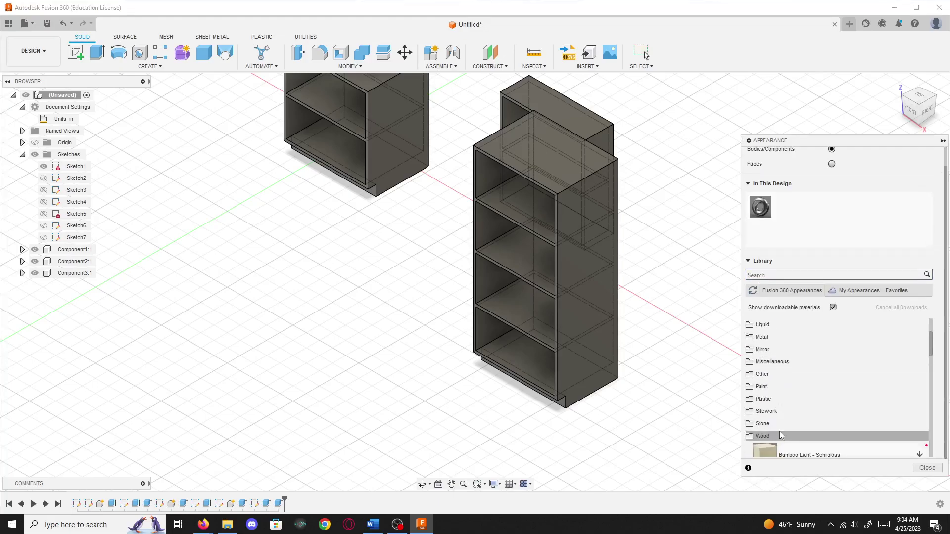
{"action": "left_click", "coordinate": [780, 435]}
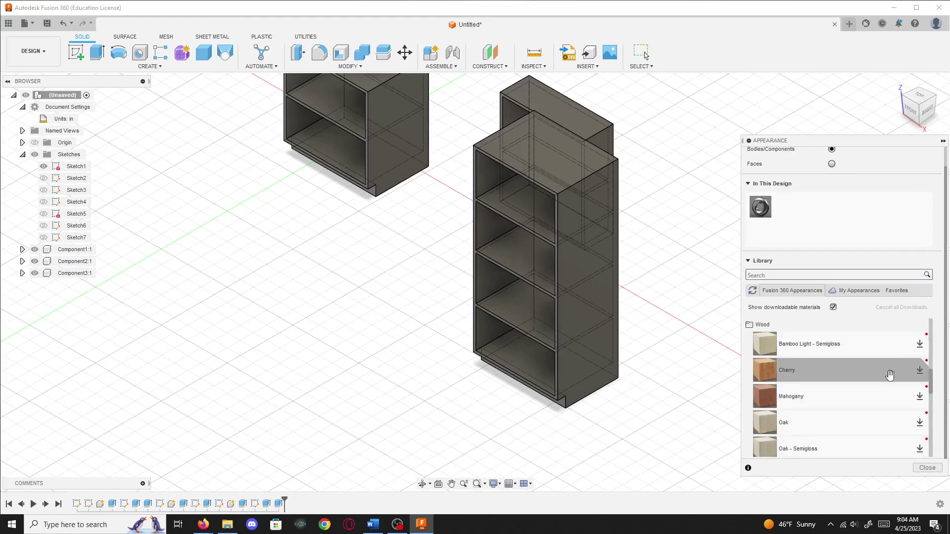
{"action": "left_click", "coordinate": [919, 396]}
{"action": "scroll", "coordinate": [840, 425], "scroll_direction": "down", "scroll_amount": 2}
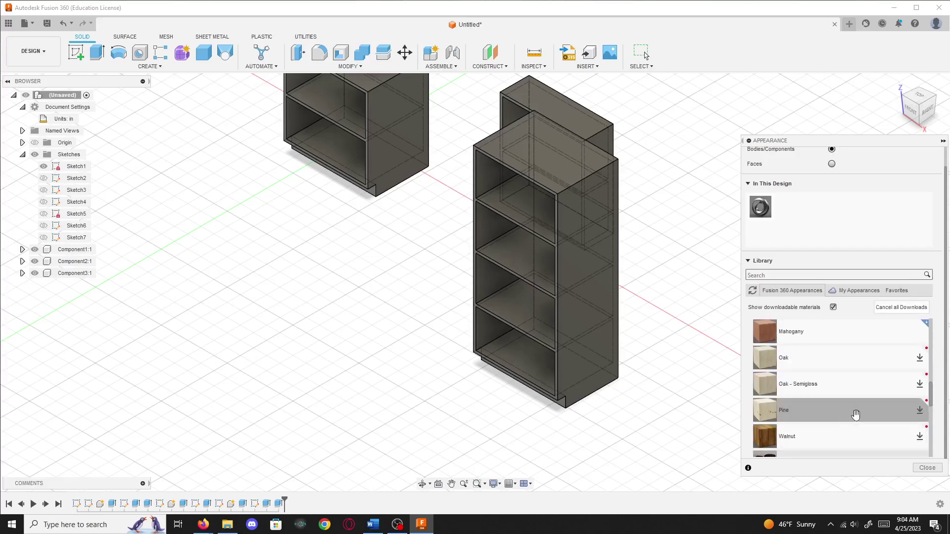
{"action": "left_click", "coordinate": [918, 436]}
{"action": "left_click_drag", "start_coordinate": [830, 434], "coordinate": [795, 440]}
{"action": "key", "text": "Escape"}
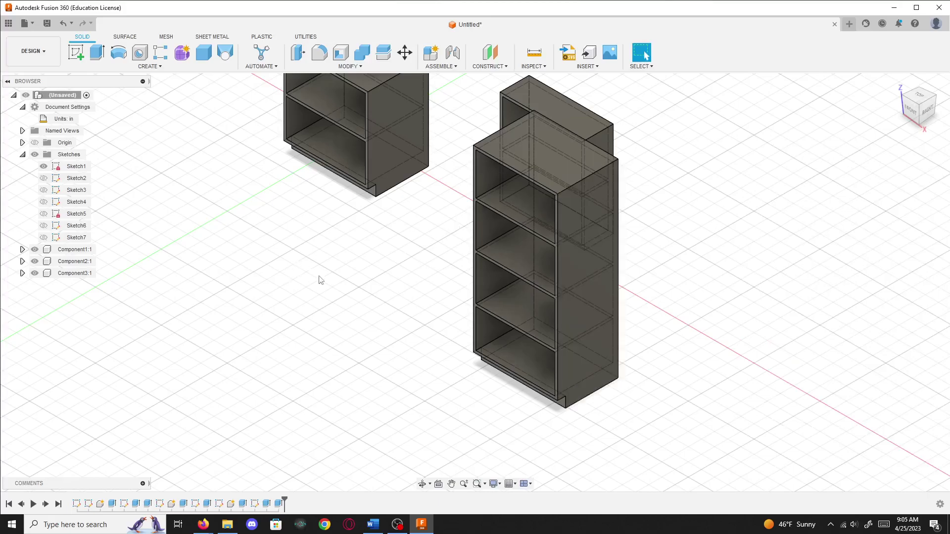
Apply the Walnut appearance to the tall cabinet
{"action": "key", "text": "a"}
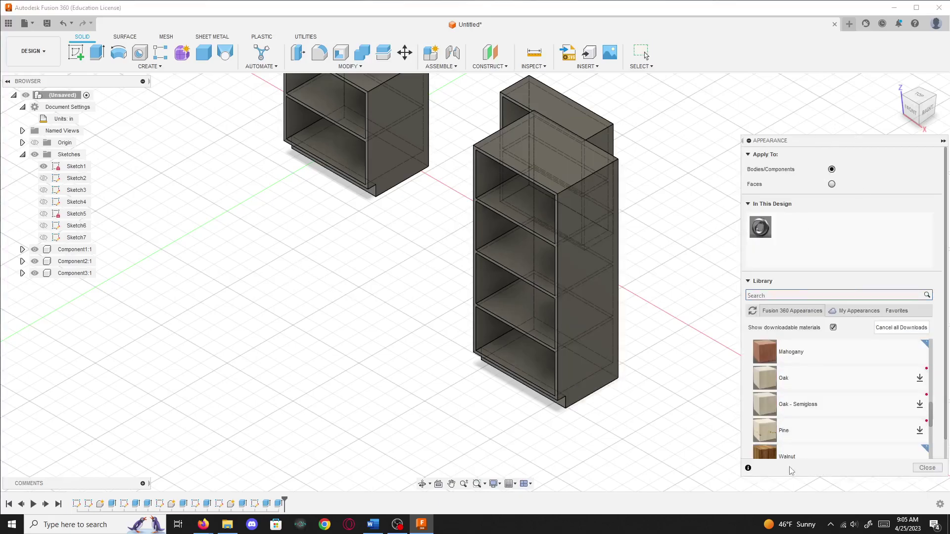
{"action": "scroll", "coordinate": [865, 417], "scroll_direction": "down", "scroll_amount": 3}
{"action": "left_click_drag", "start_coordinate": [845, 376], "coordinate": [574, 319]}
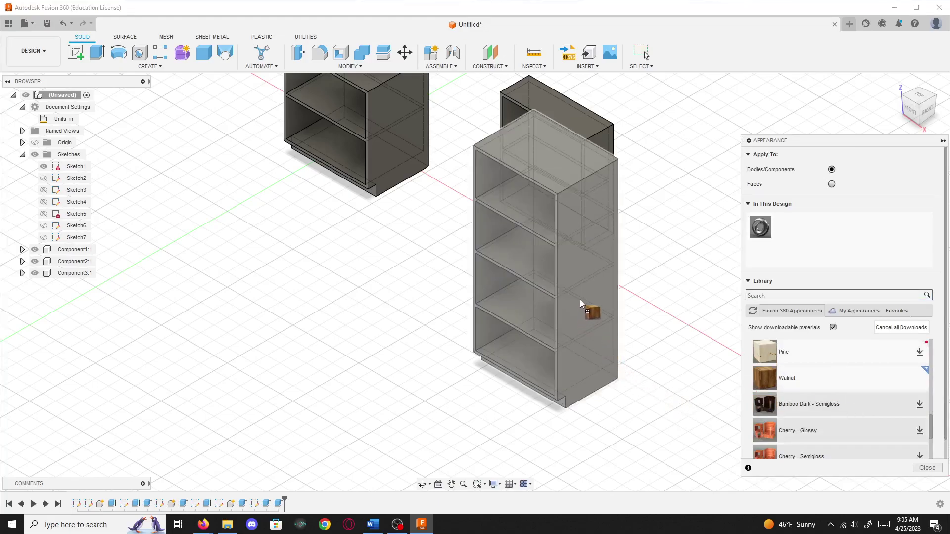
{"action": "left_click_drag", "start_coordinate": [579, 299], "coordinate": [582, 296]}
{"action": "middle_click_drag", "start_coordinate": [589, 283], "coordinate": [461, 258]}
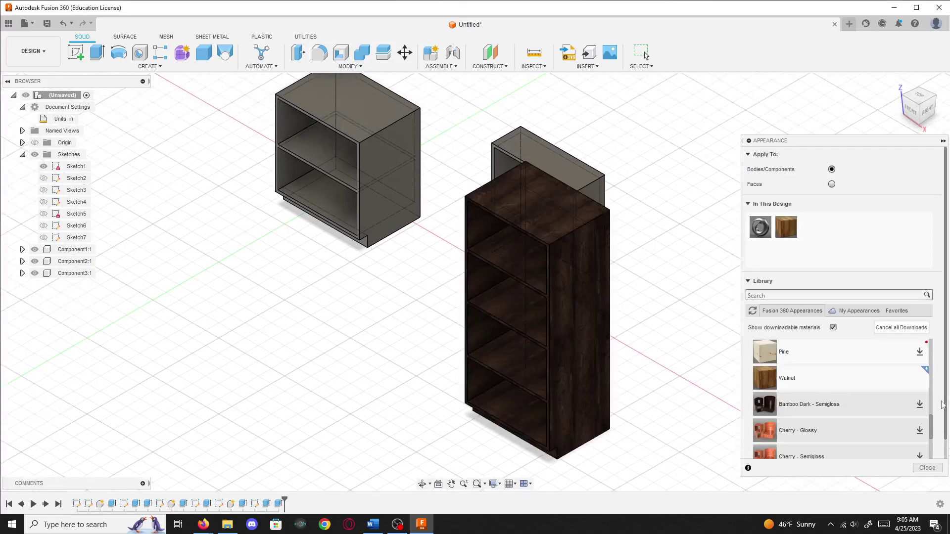
Apply the Cherry appearance to the upper cabinet and the Mahogany appearance to the base cabinet
{"action": "scroll", "coordinate": [854, 384], "scroll_direction": "up", "scroll_amount": 3}
{"action": "left_click_drag", "start_coordinate": [848, 397], "coordinate": [553, 159]}
{"action": "left_click_drag", "start_coordinate": [826, 422], "coordinate": [338, 142]}
{"action": "middle_click_drag", "start_coordinate": [439, 250], "coordinate": [350, 276]}
{"action": "middle_click_drag", "start_coordinate": [281, 300], "coordinate": [334, 313], "text": "shift"}
{"action": "middle_click_drag", "start_coordinate": [425, 317], "coordinate": [441, 332], "text": "shift"}
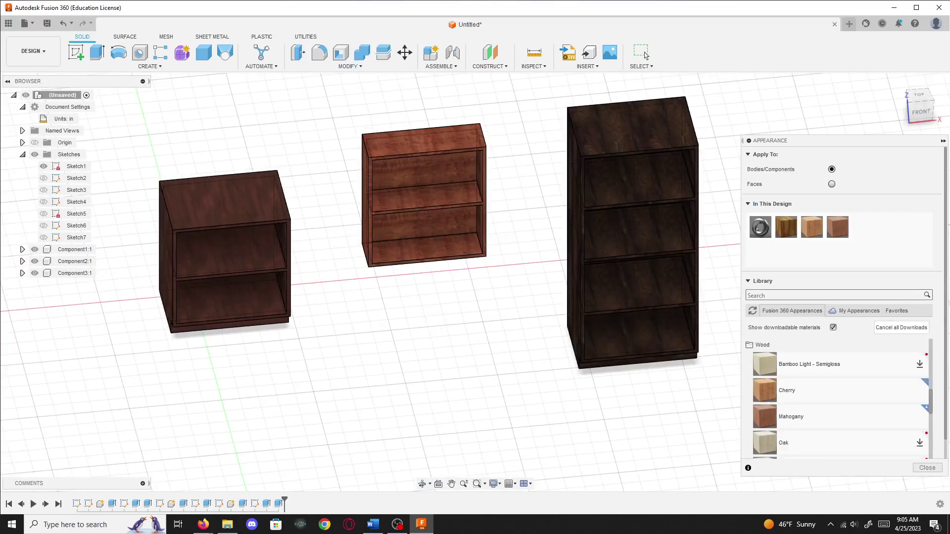